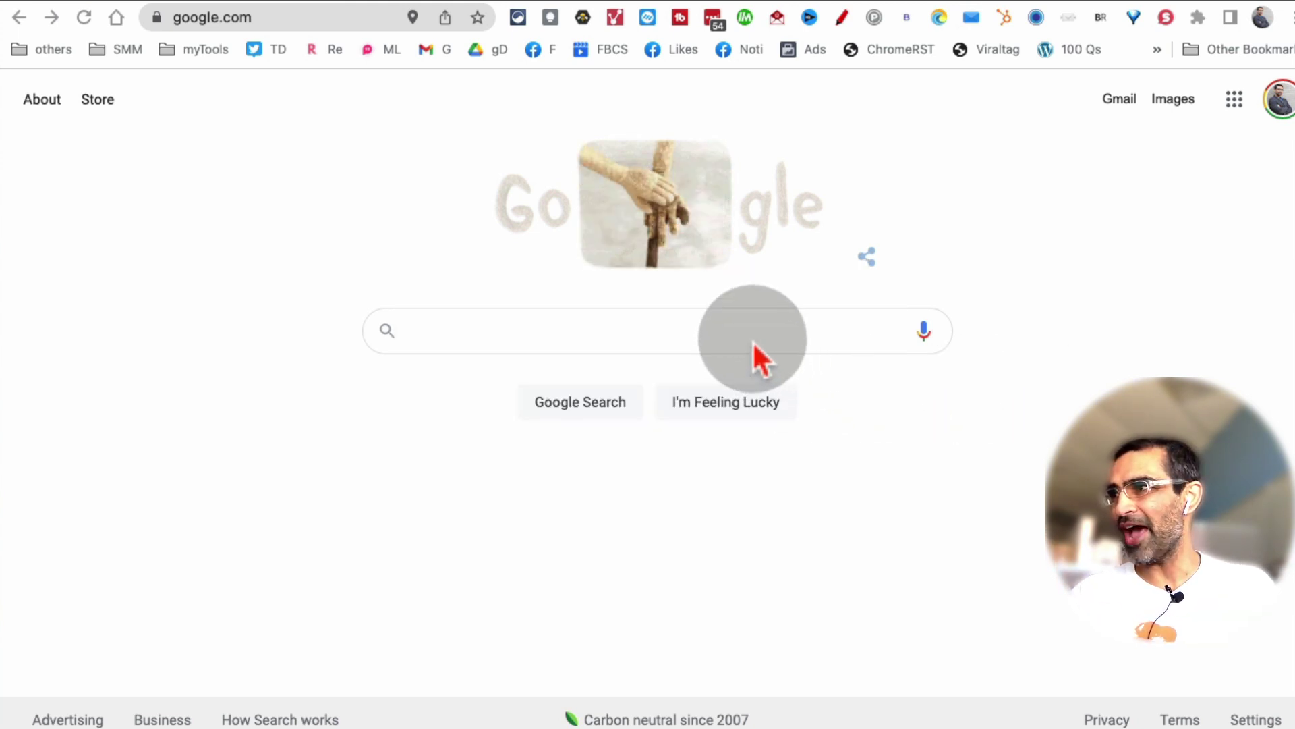
- Search Google for 'facebook creator studio' and open the Creator Studio - Business Manager result
click(712, 333)
text(facebook)
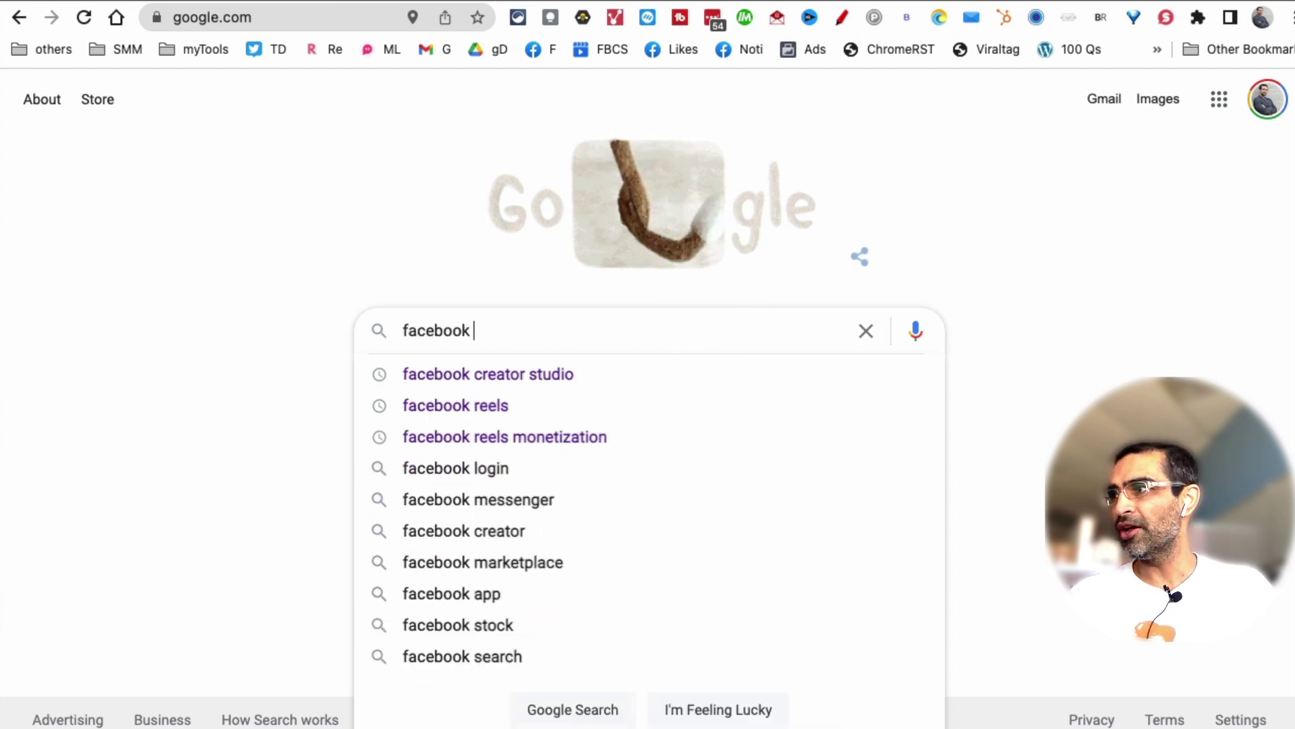
key(Down)
key(Return)
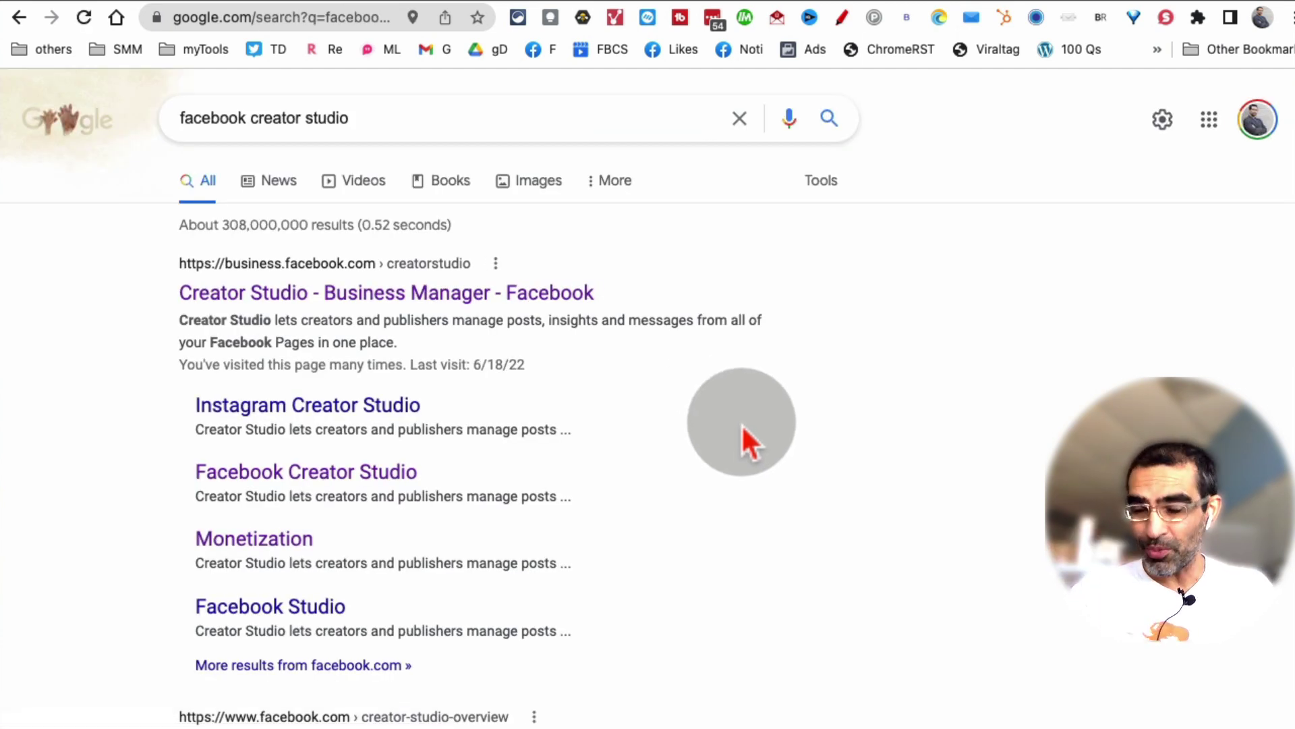
click(545, 292)
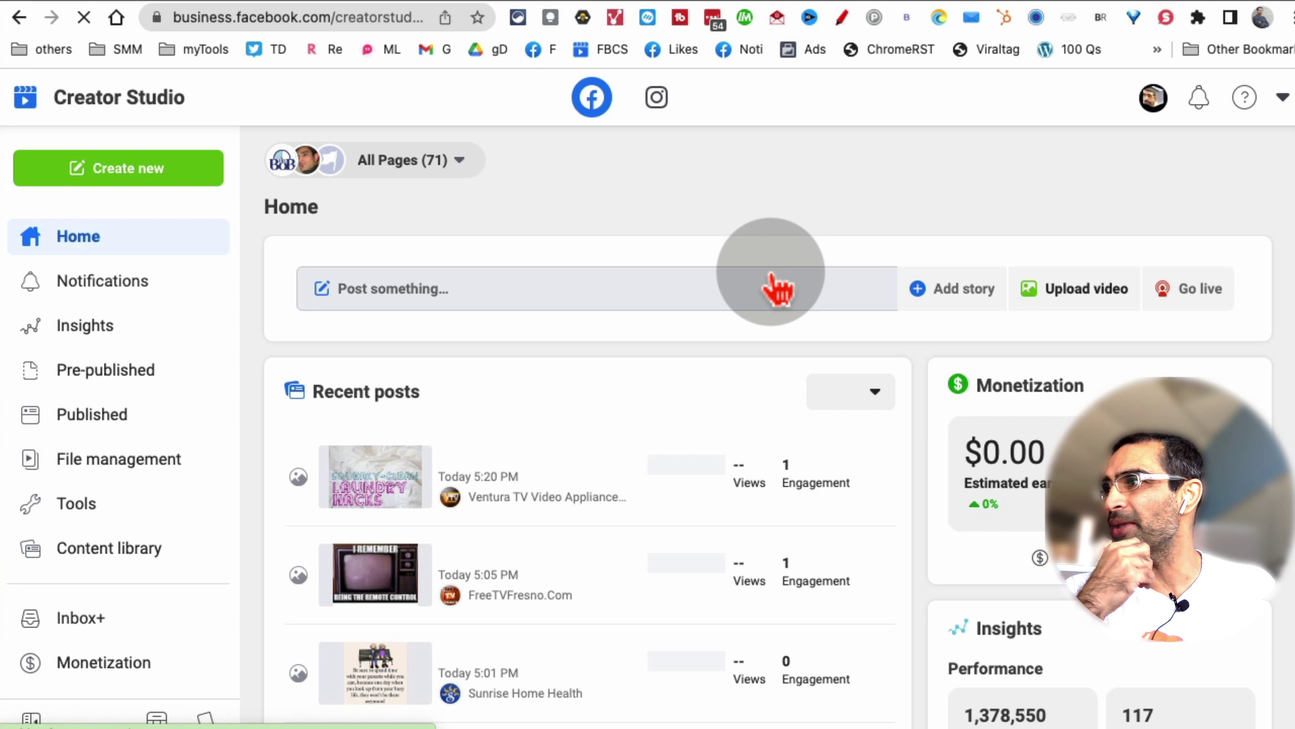
- Show the Published Videos list across all 71 pages from the sidebar
click(801, 294)
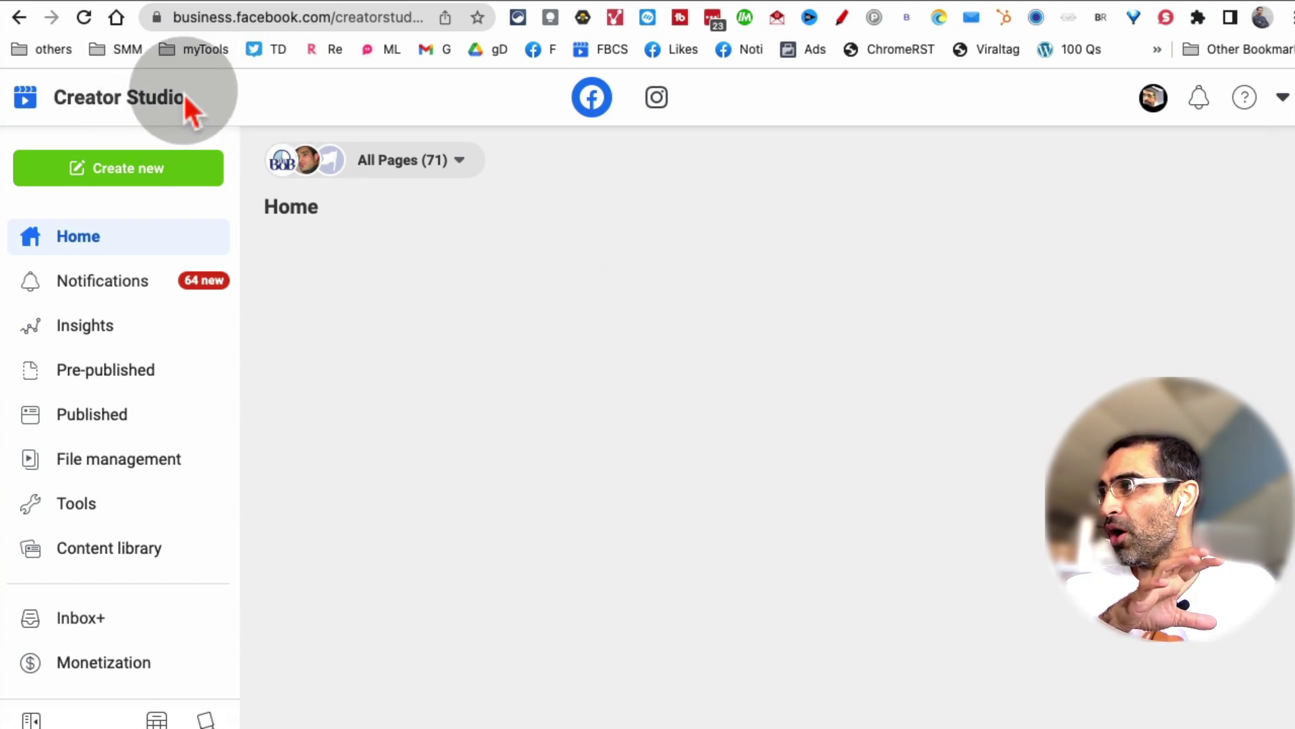
click(159, 422)
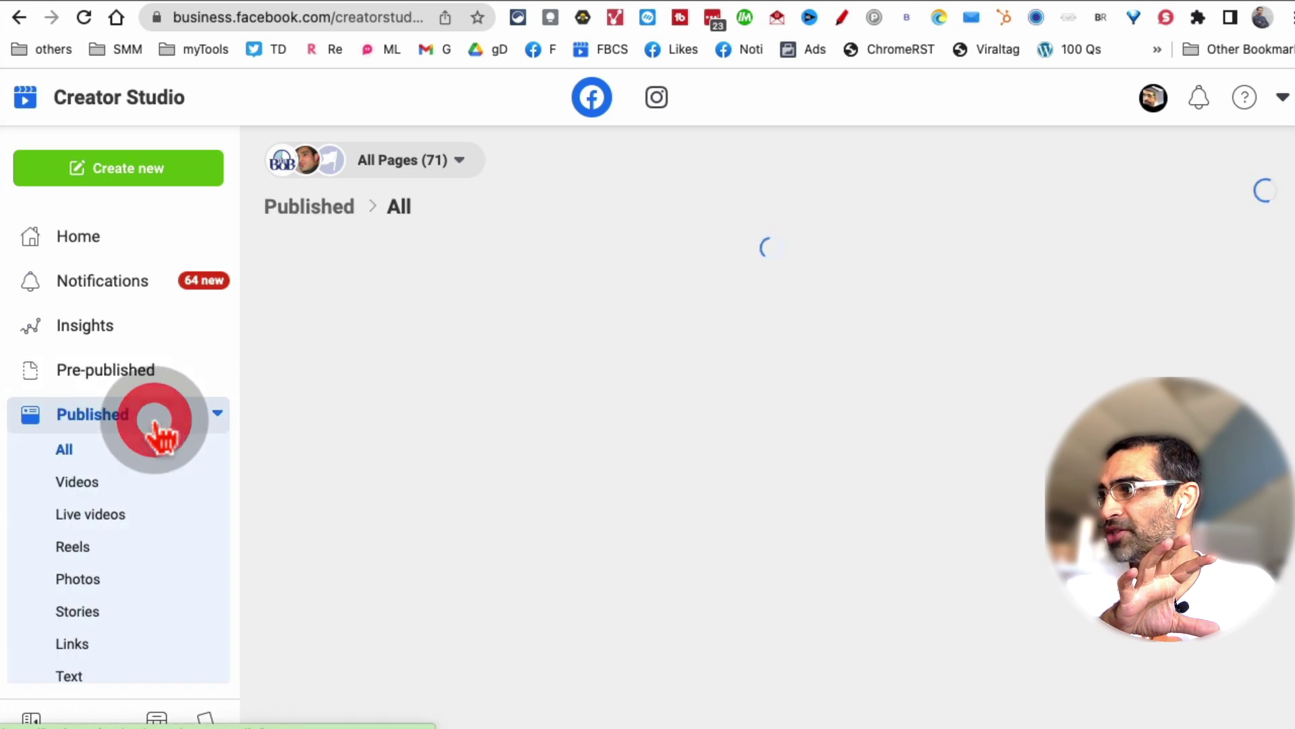
click(123, 487)
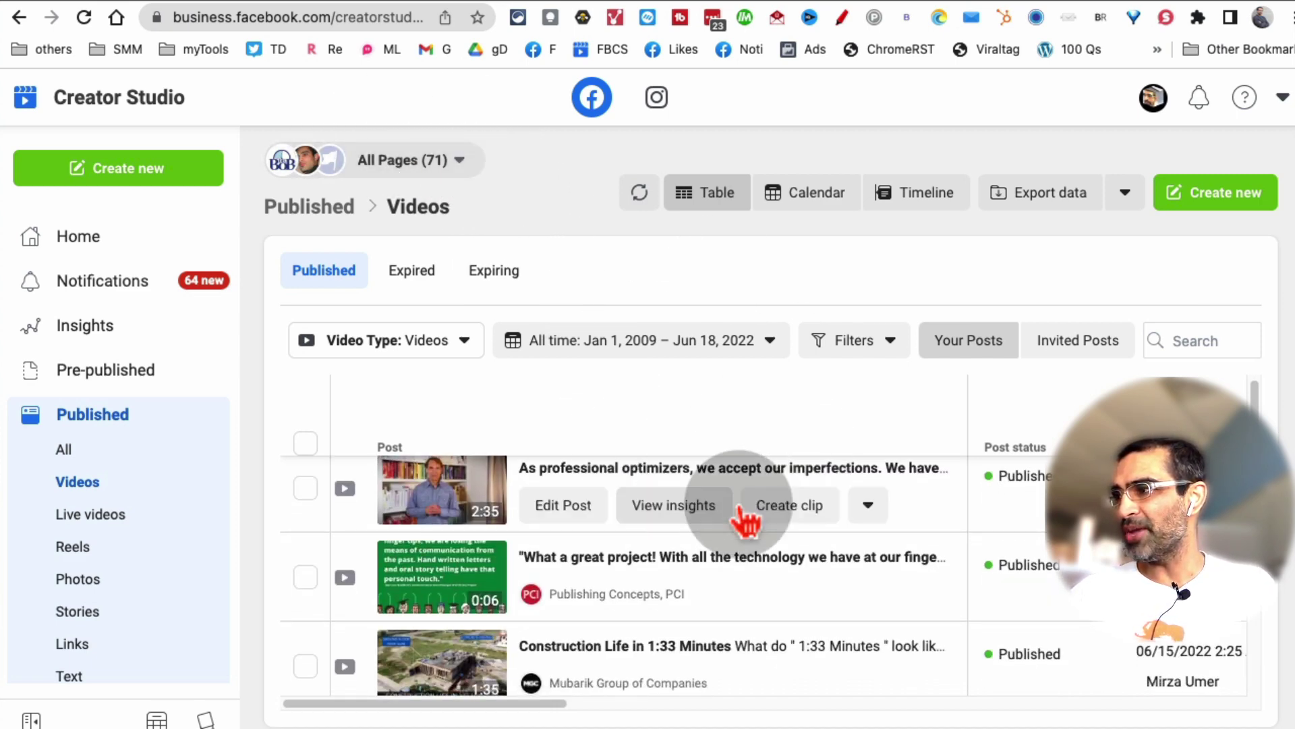
- Narrow the page filter to just Zubtitle, clearing all pages and searching 'zub'
mouse_move(877, 587)
click(471, 162)
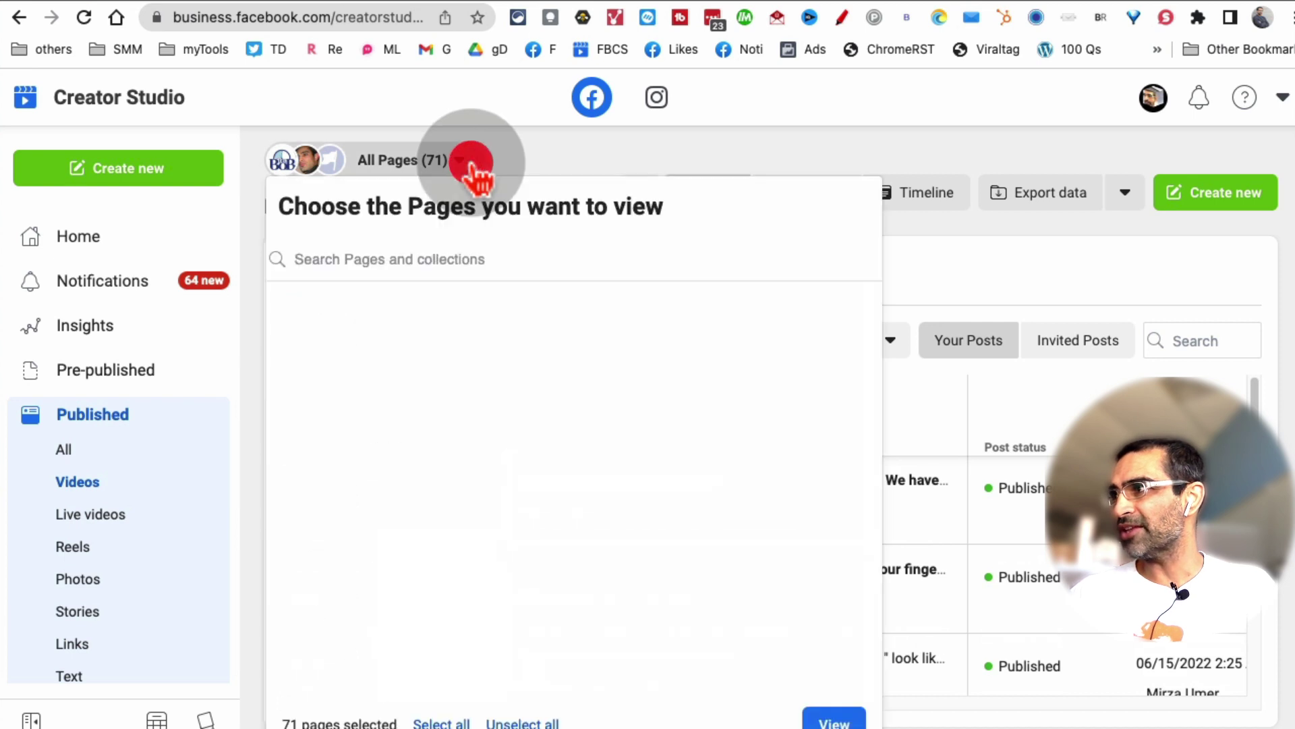
click(534, 720)
click(431, 262)
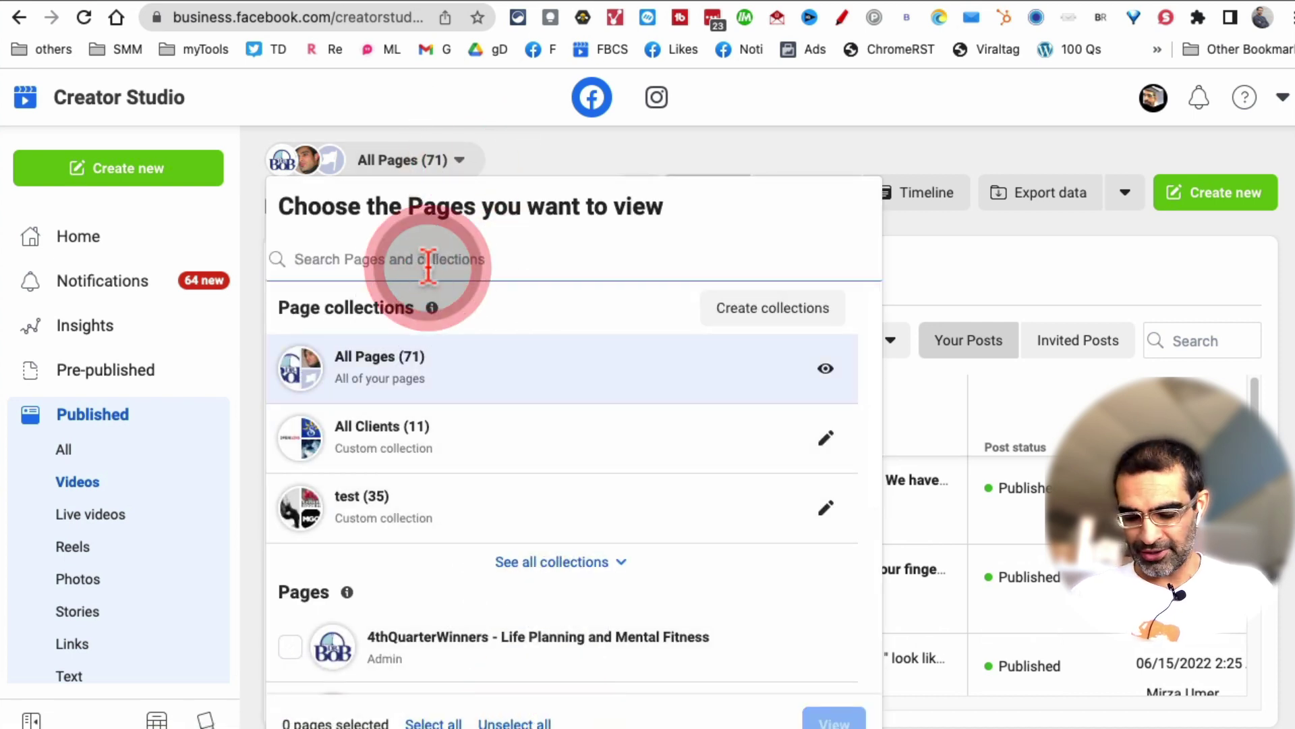
text(zub)
click(497, 392)
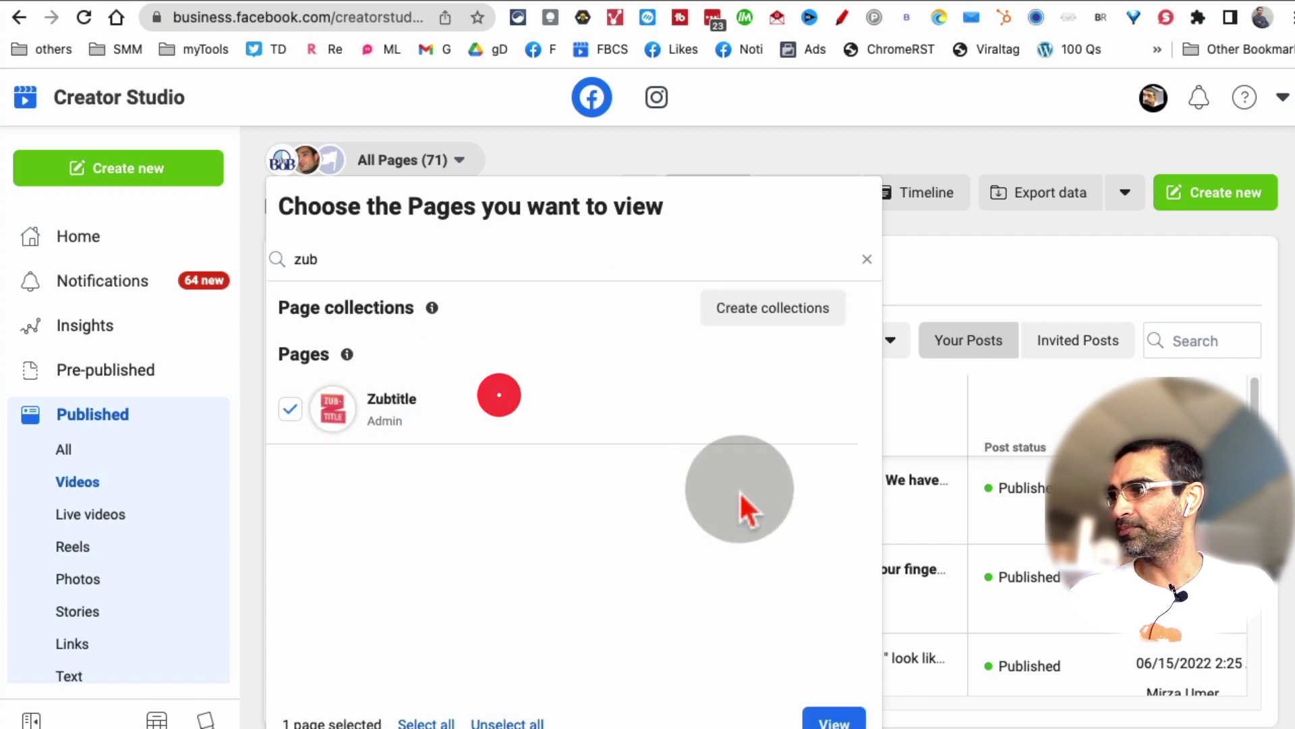
click(834, 720)
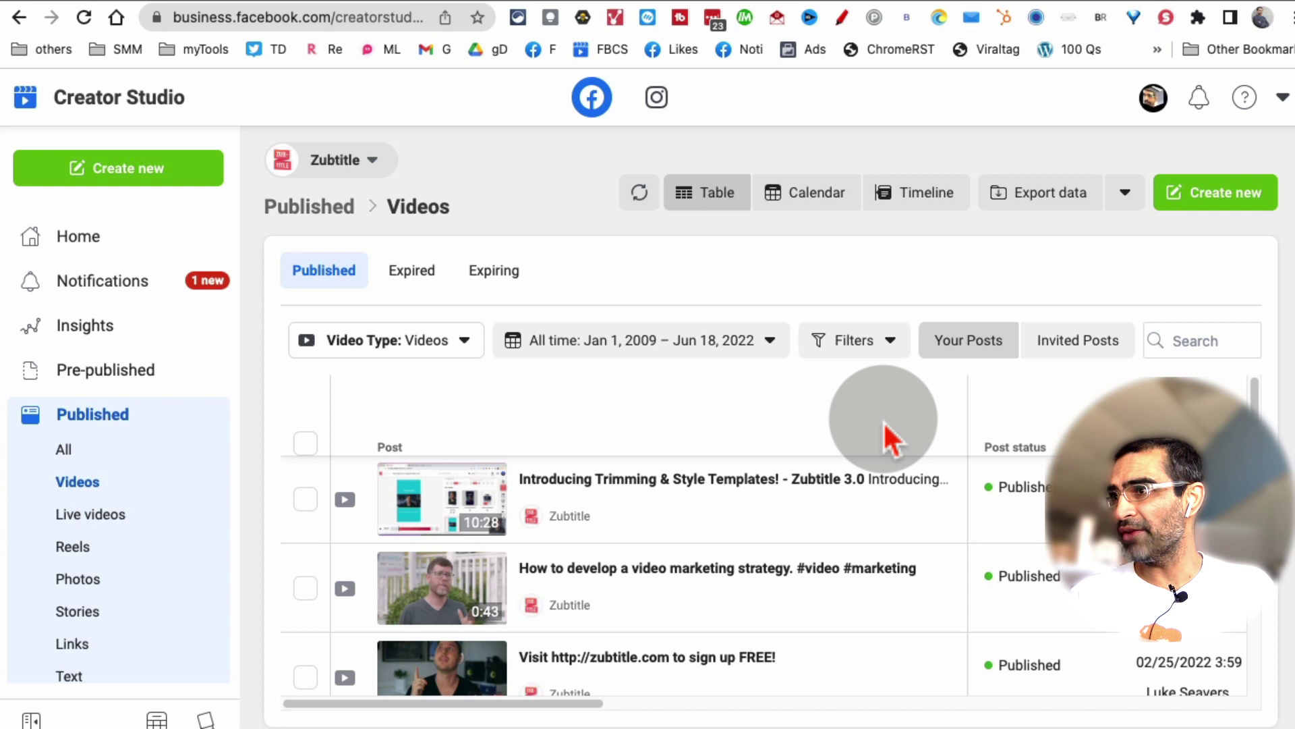
mouse_move(874, 472)
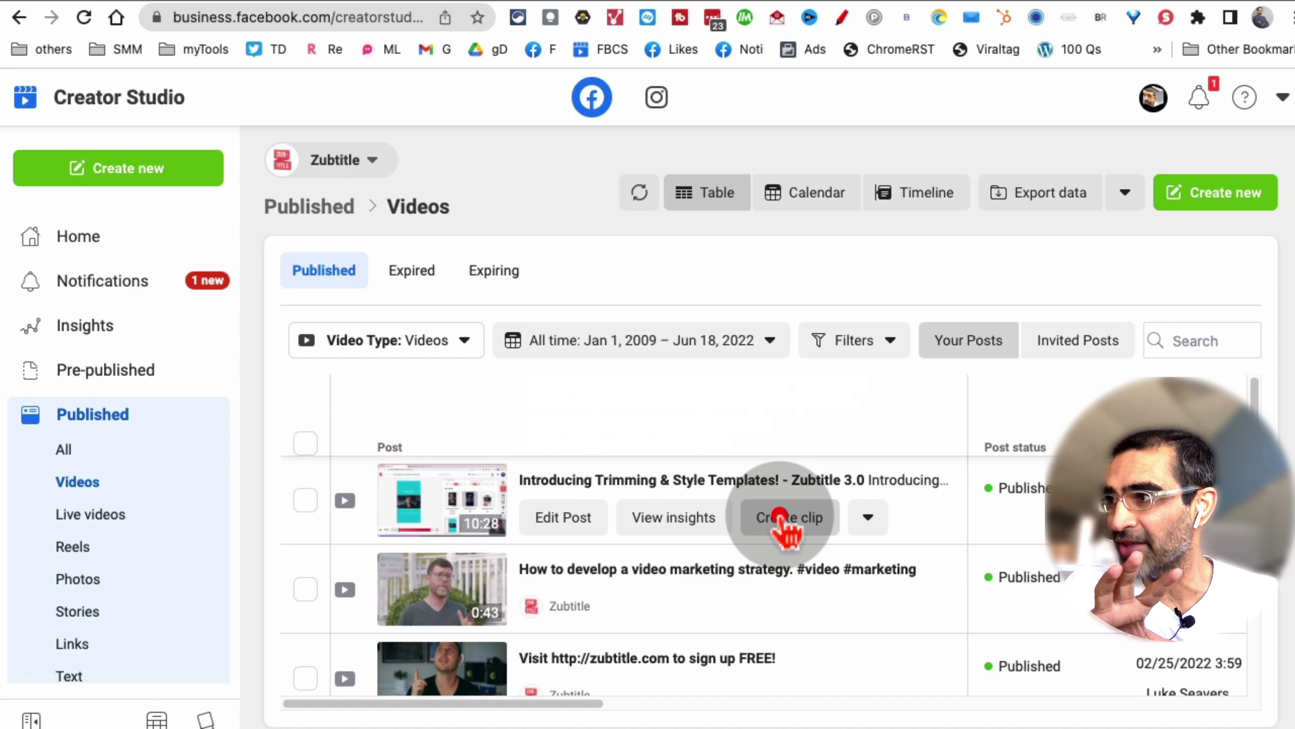
- Start a clip from the Zubtitle 3.0 video and step through the transcript tips
click(781, 520)
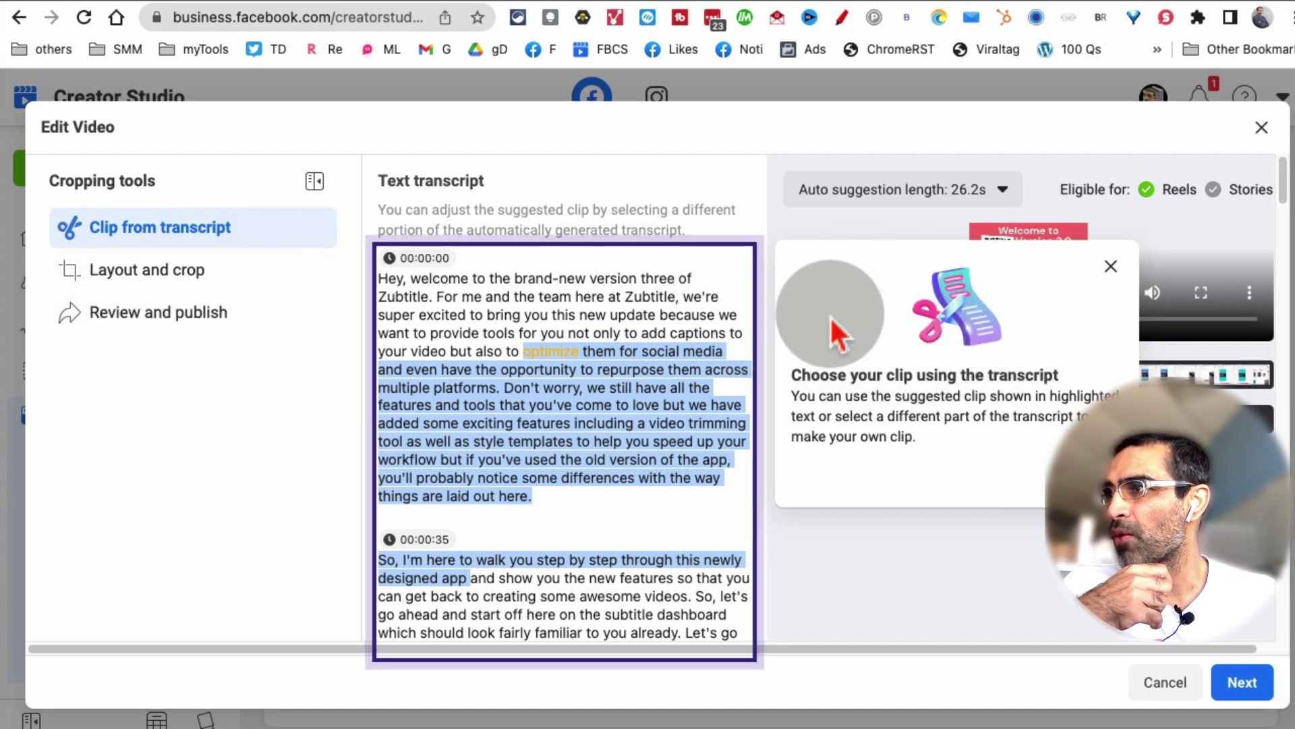
drag(809, 375, 997, 437)
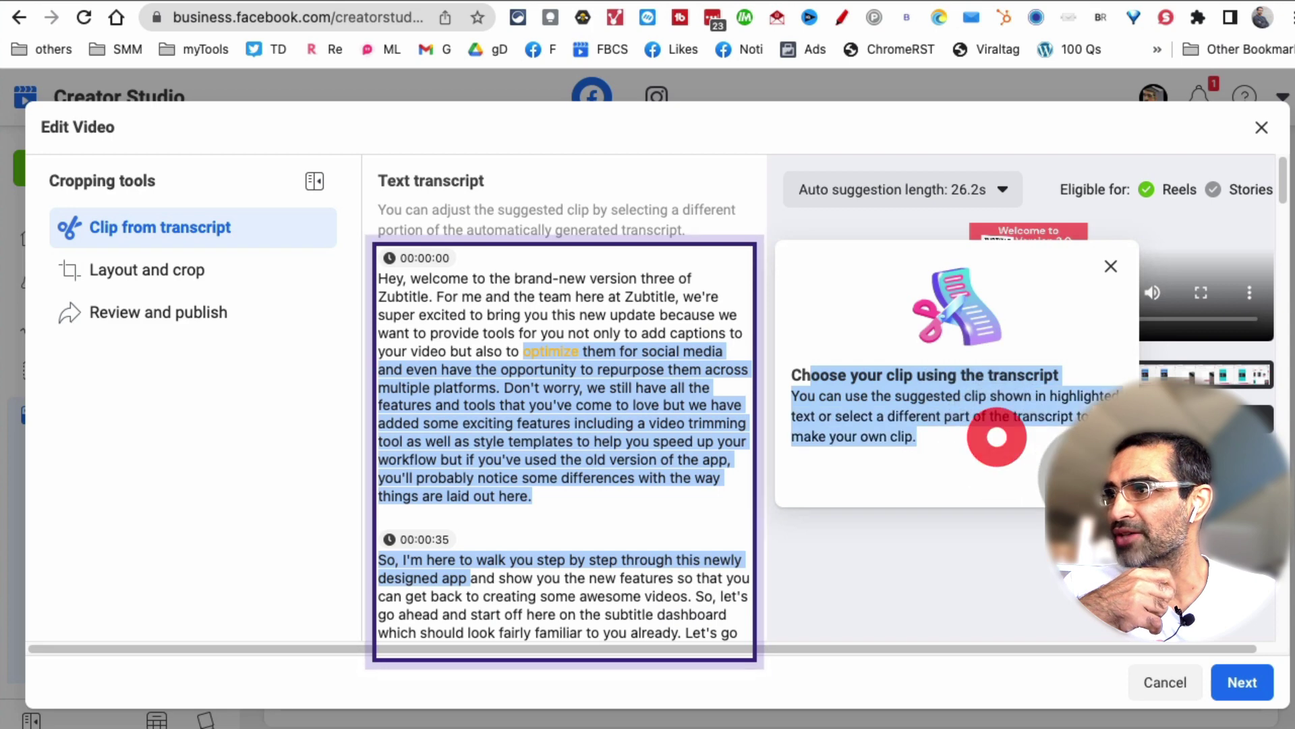
click(1086, 481)
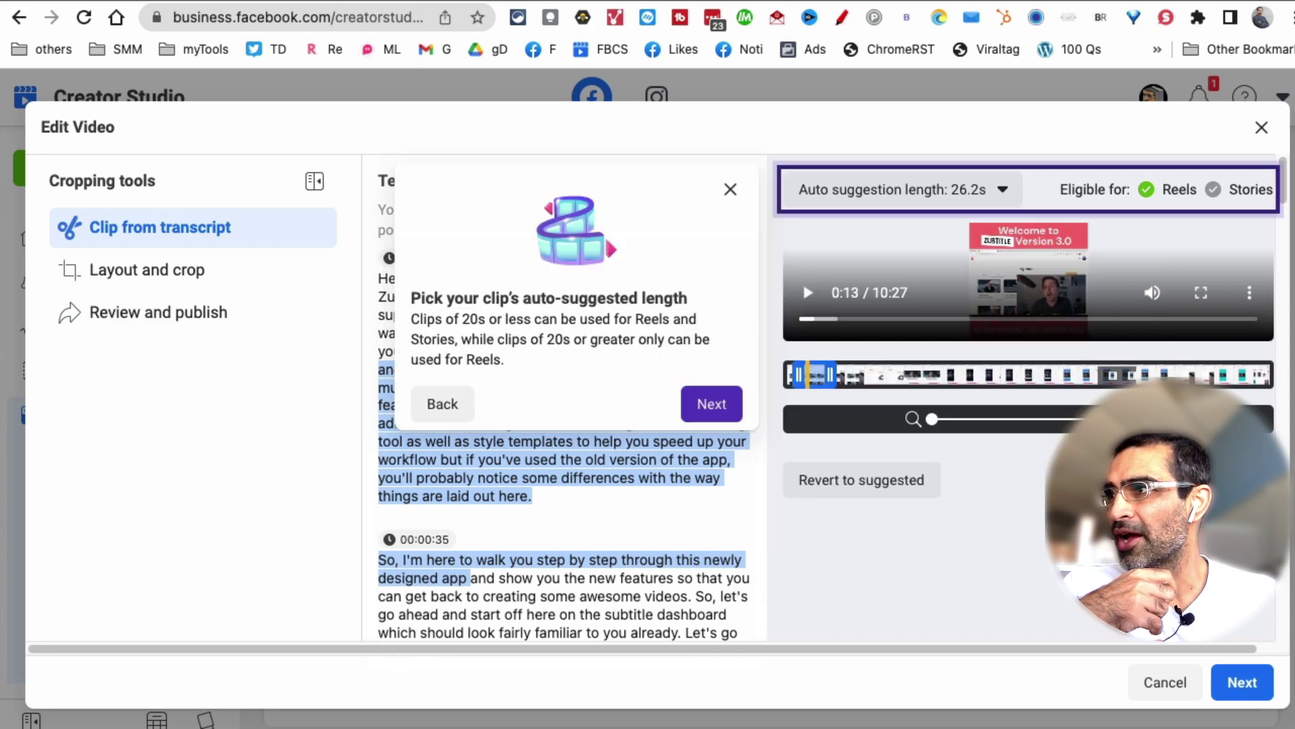
- Finish the clip tips, drag the clip handles earlier, and check the Auto suggestion lengths unchanged
click(712, 404)
click(733, 573)
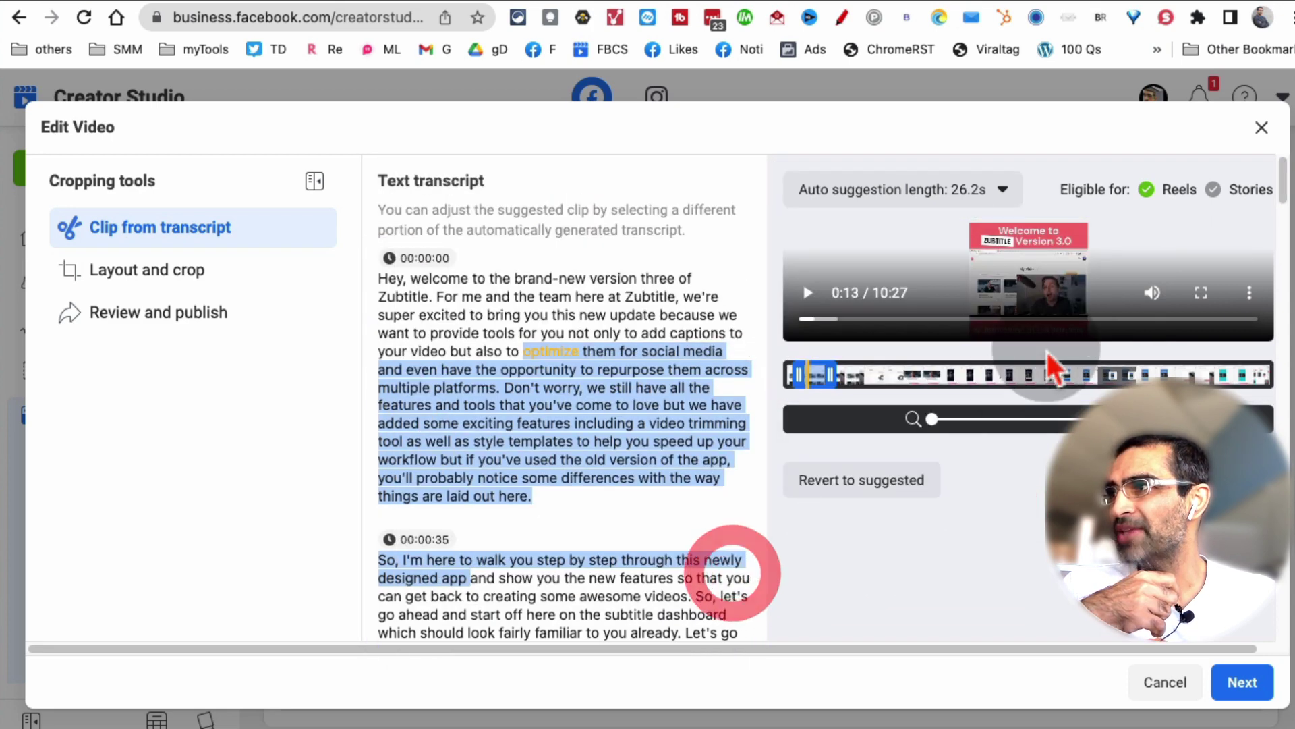
drag(1058, 190, 1164, 203)
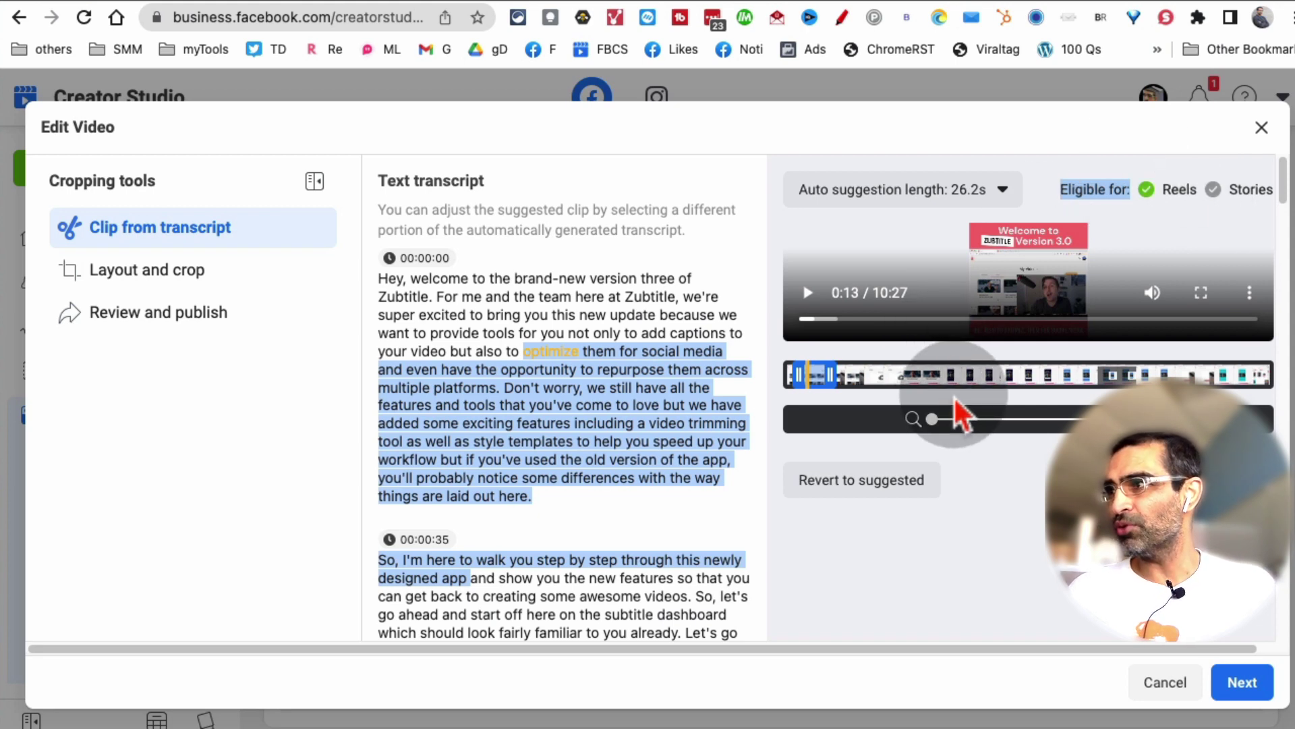
click(828, 376)
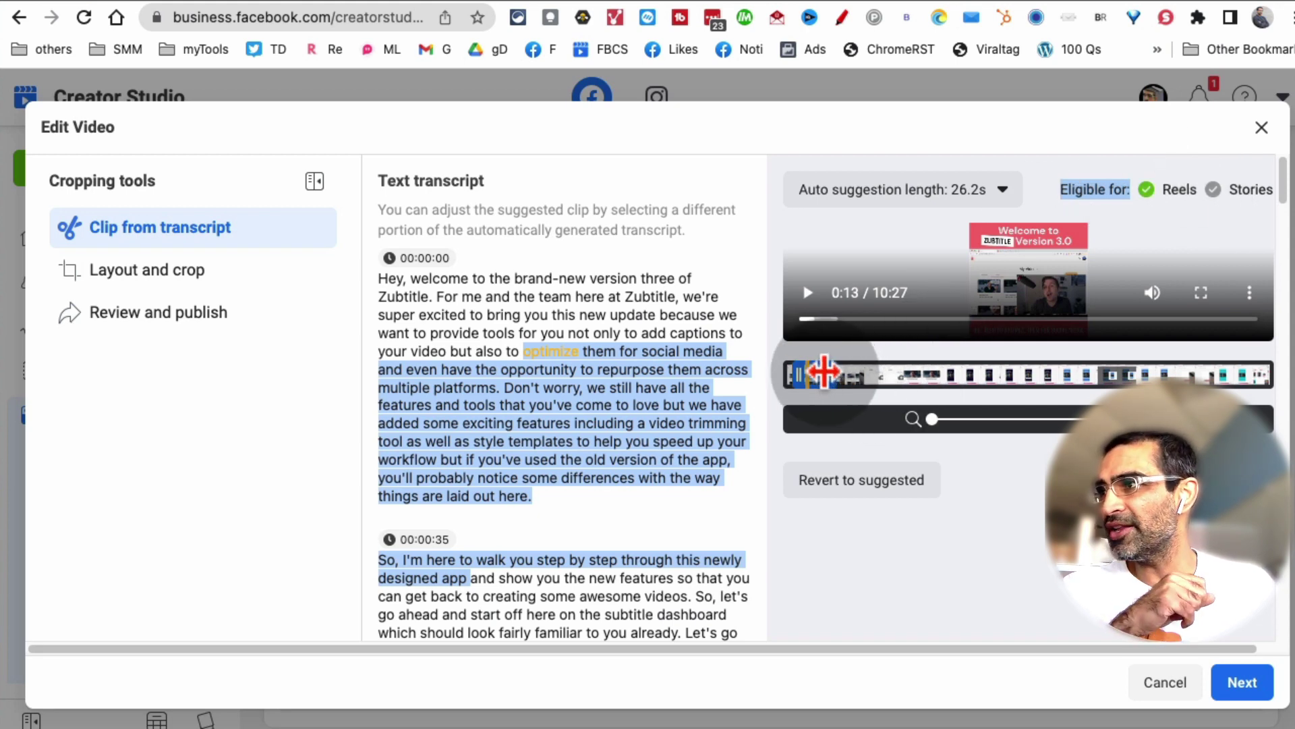
mouse_move(828, 386)
mouse_down()
mouse_move(839, 370)
mouse_move(897, 385)
mouse_move(820, 373)
mouse_up()
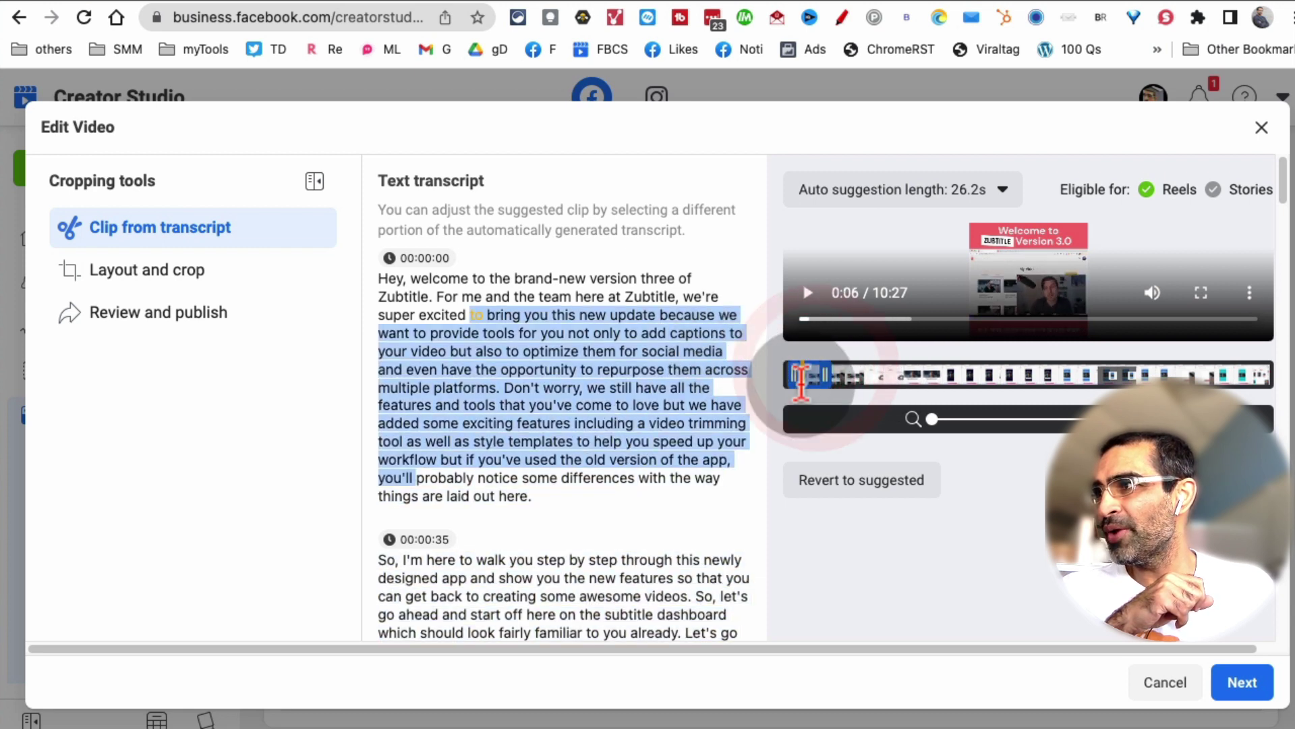
click(567, 323)
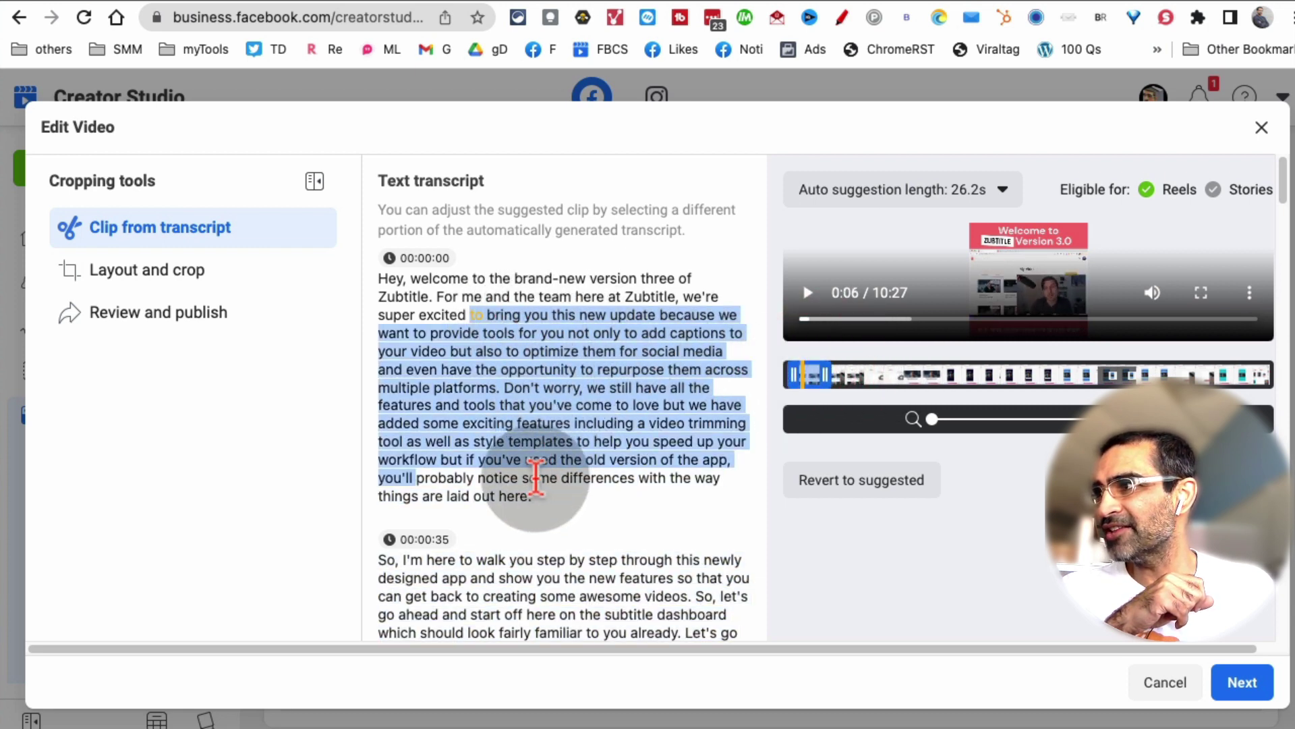
click(985, 203)
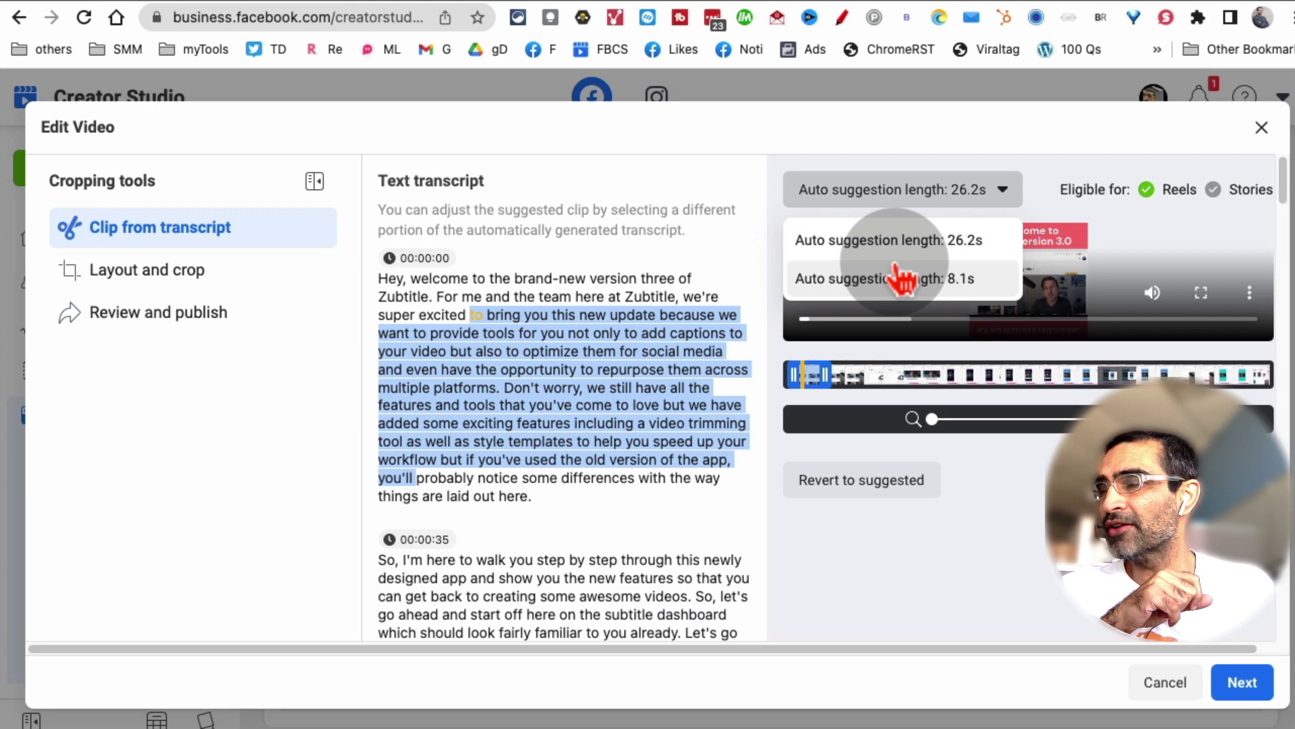
click(985, 199)
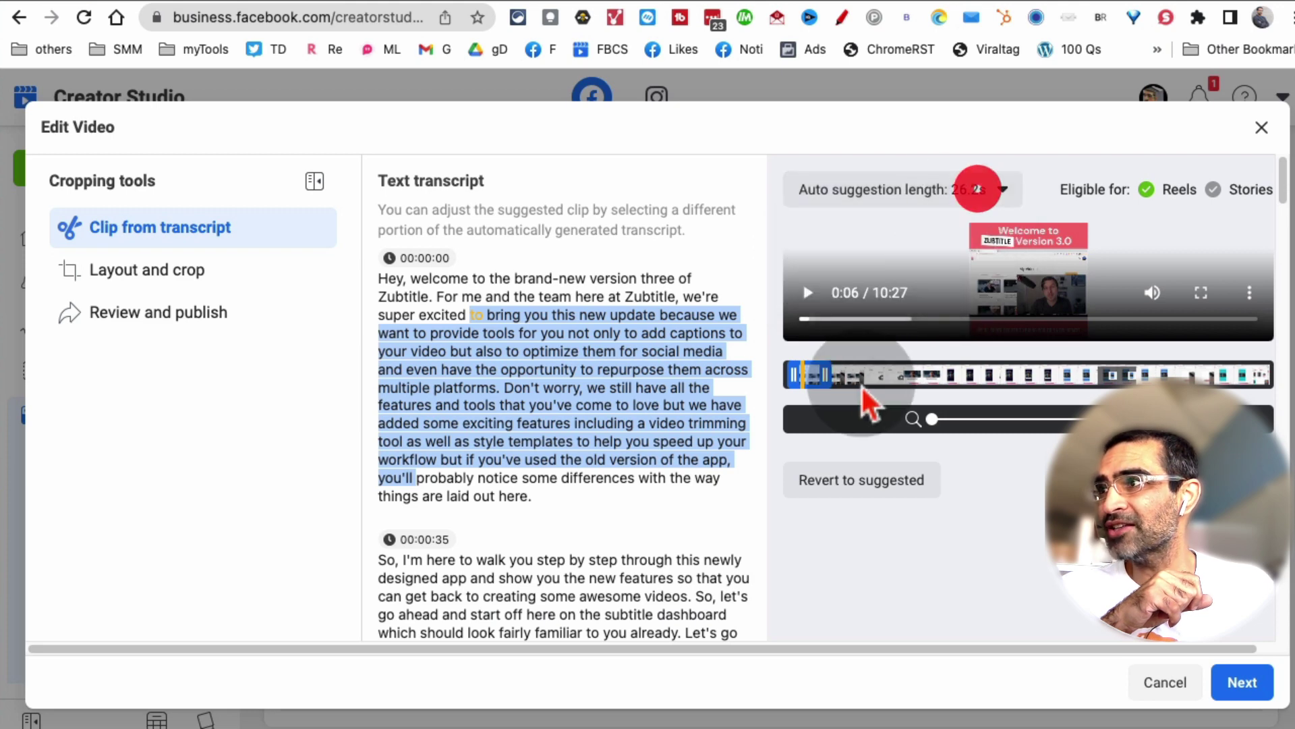
- Drag the clip's end later on the timeline, then trim it back slightly
drag(825, 375, 875, 374)
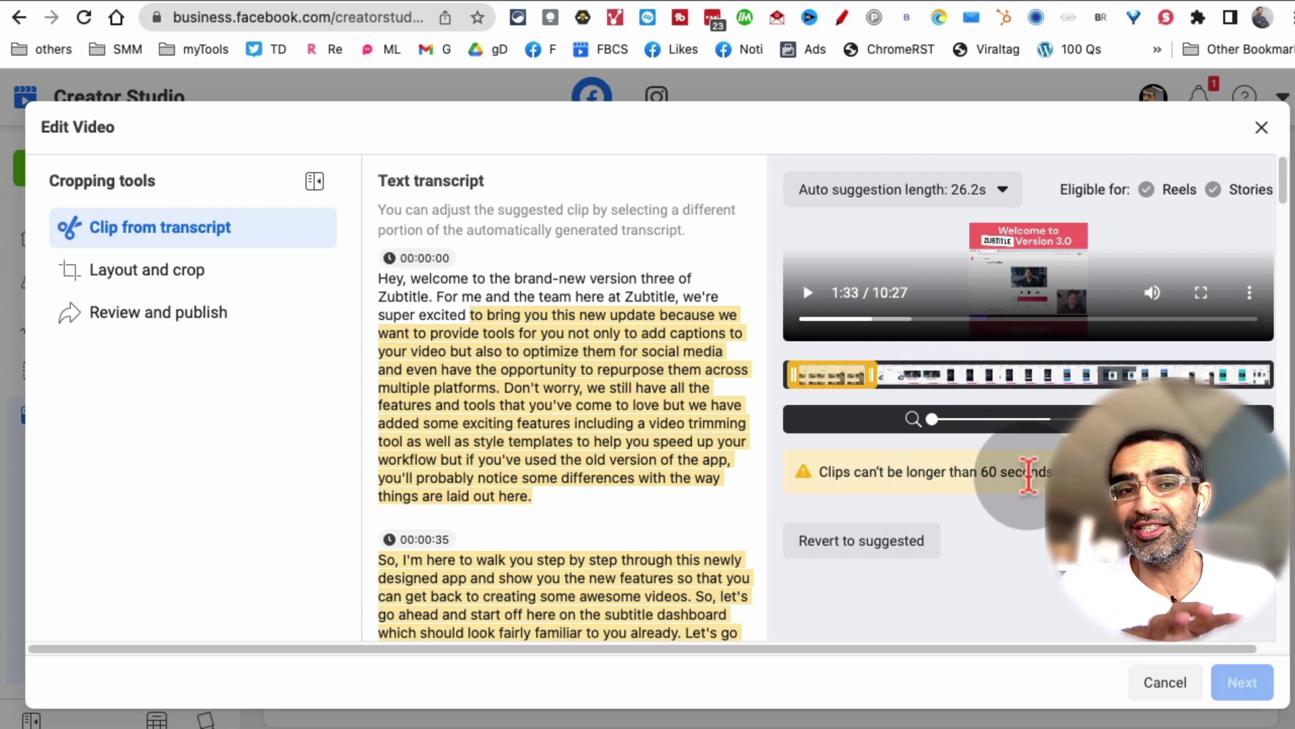
drag(874, 375, 1063, 377)
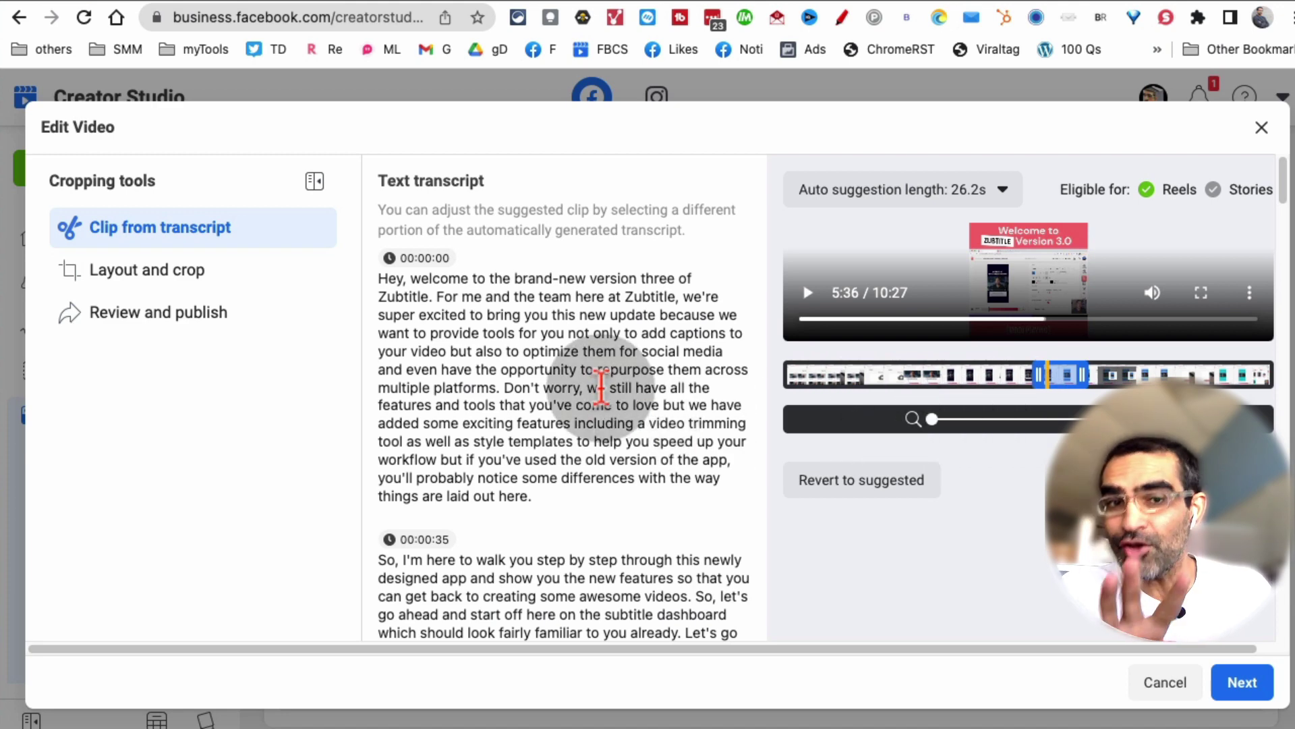
scroll(601, 386, down, 5)
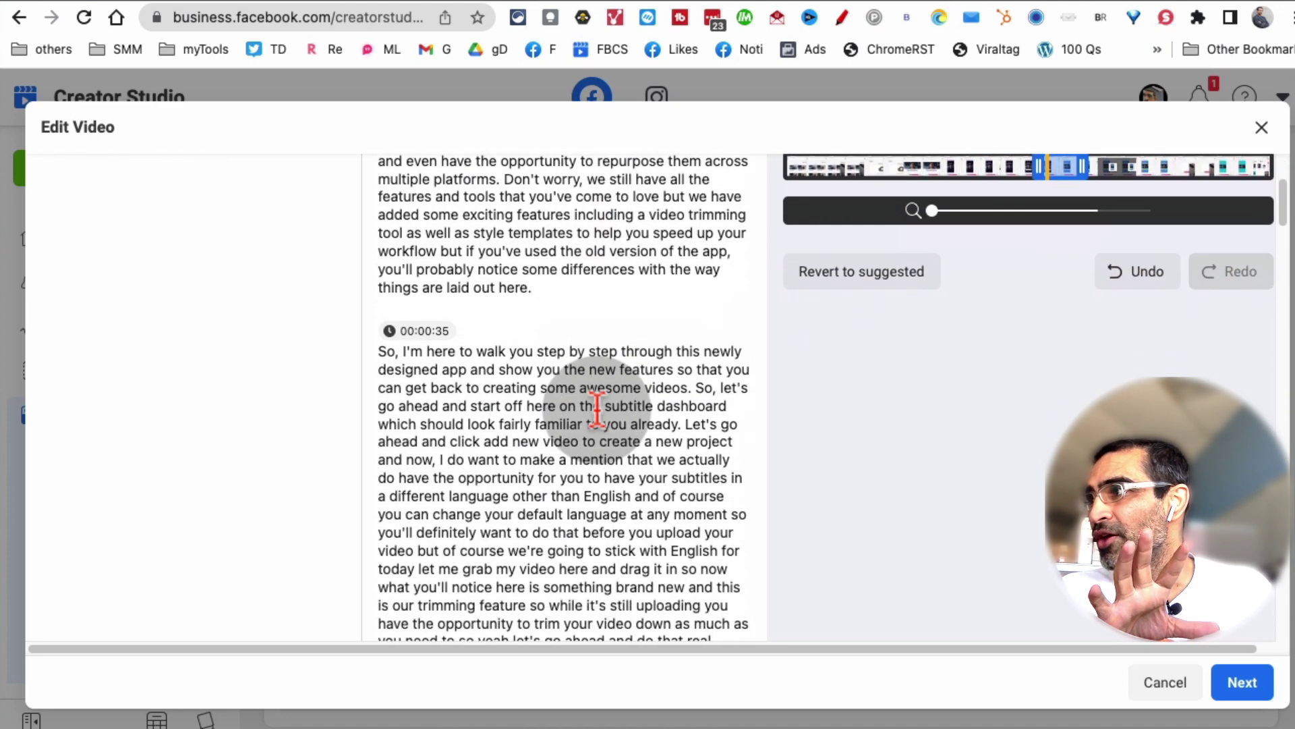
scroll(405, 300, up, 5)
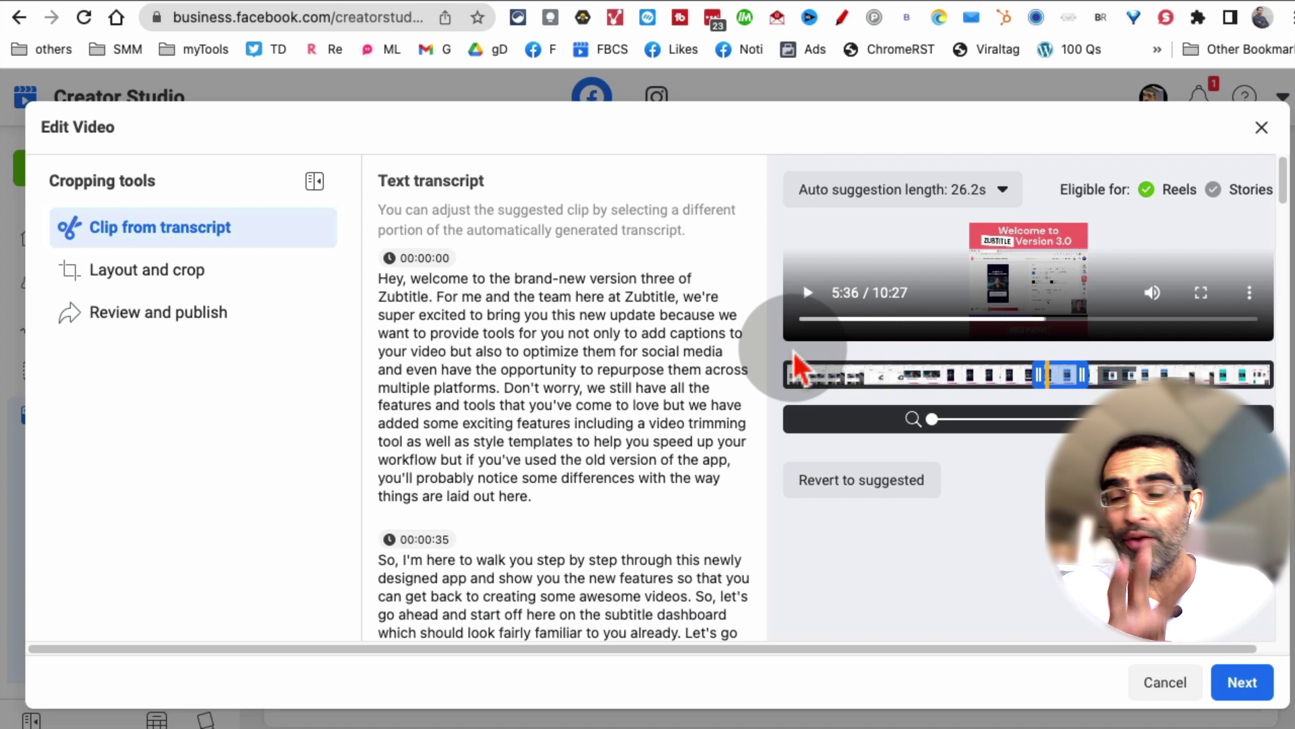
scroll(853, 395, down, 1)
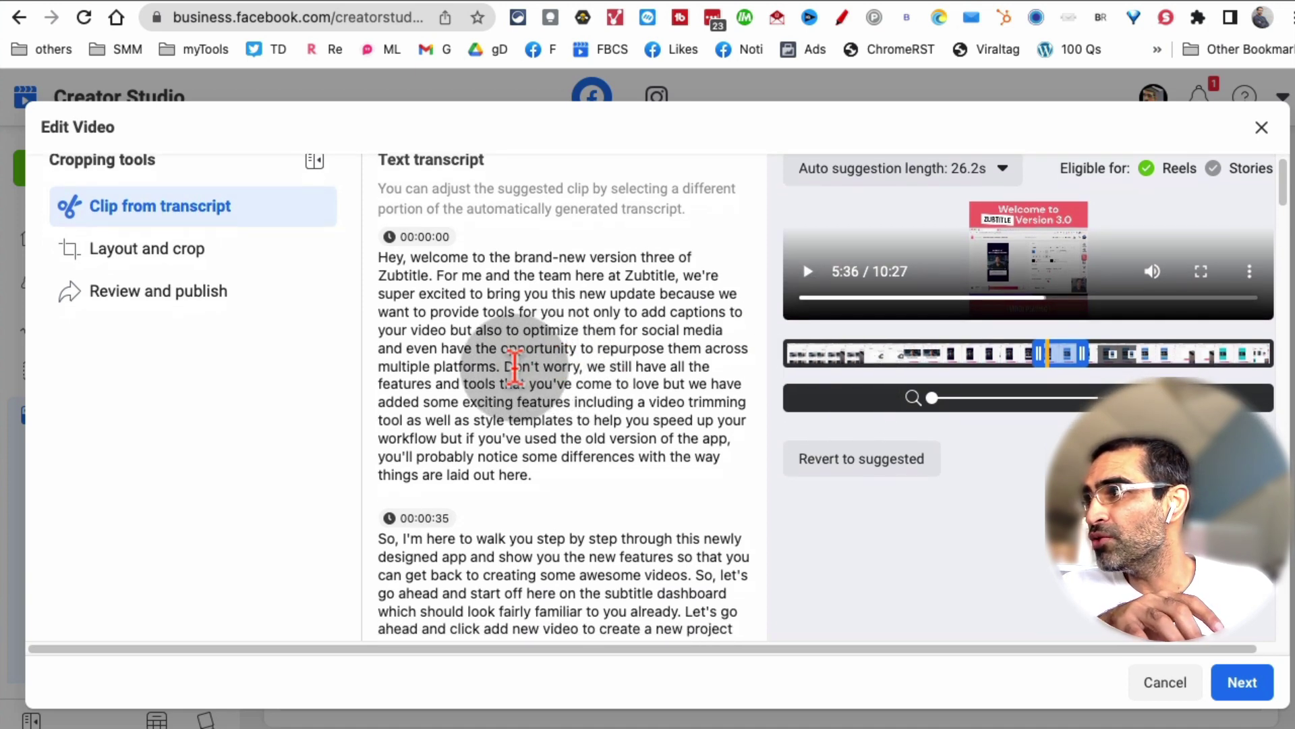
- Create an 18s clip from the transcript passage 'Don't worry' through 'laid out here.'
mouse_move(509, 368)
mouse_down()
mouse_move(567, 420)
mouse_move(582, 456)
mouse_up()
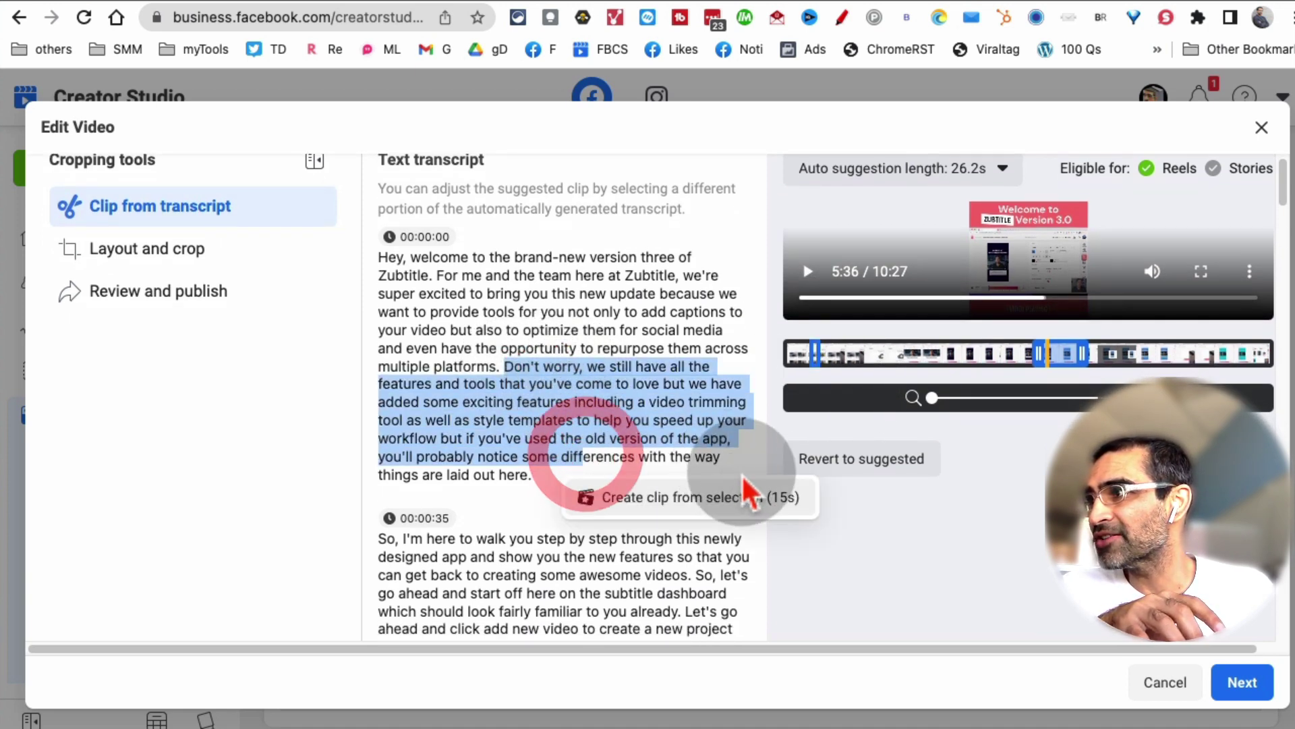
drag(506, 367, 549, 566)
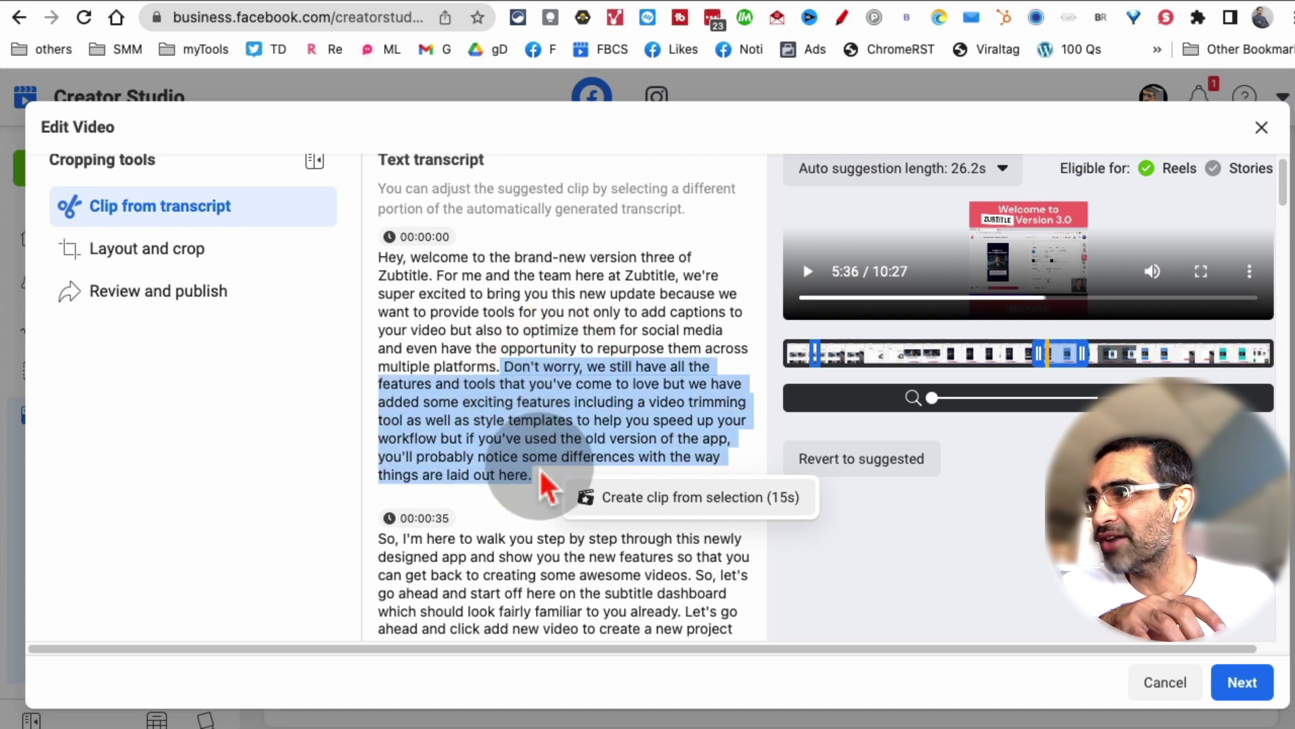
click(618, 514)
click(735, 516)
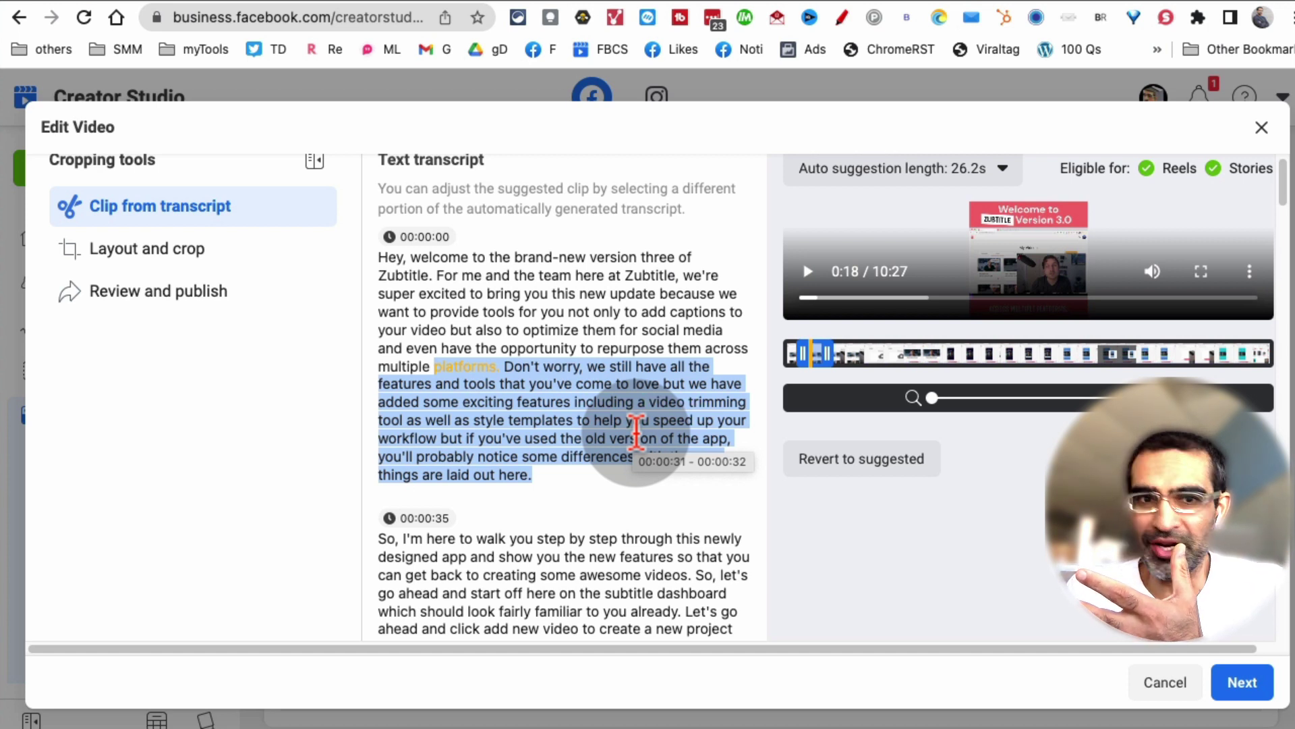
scroll(693, 345, down, 5)
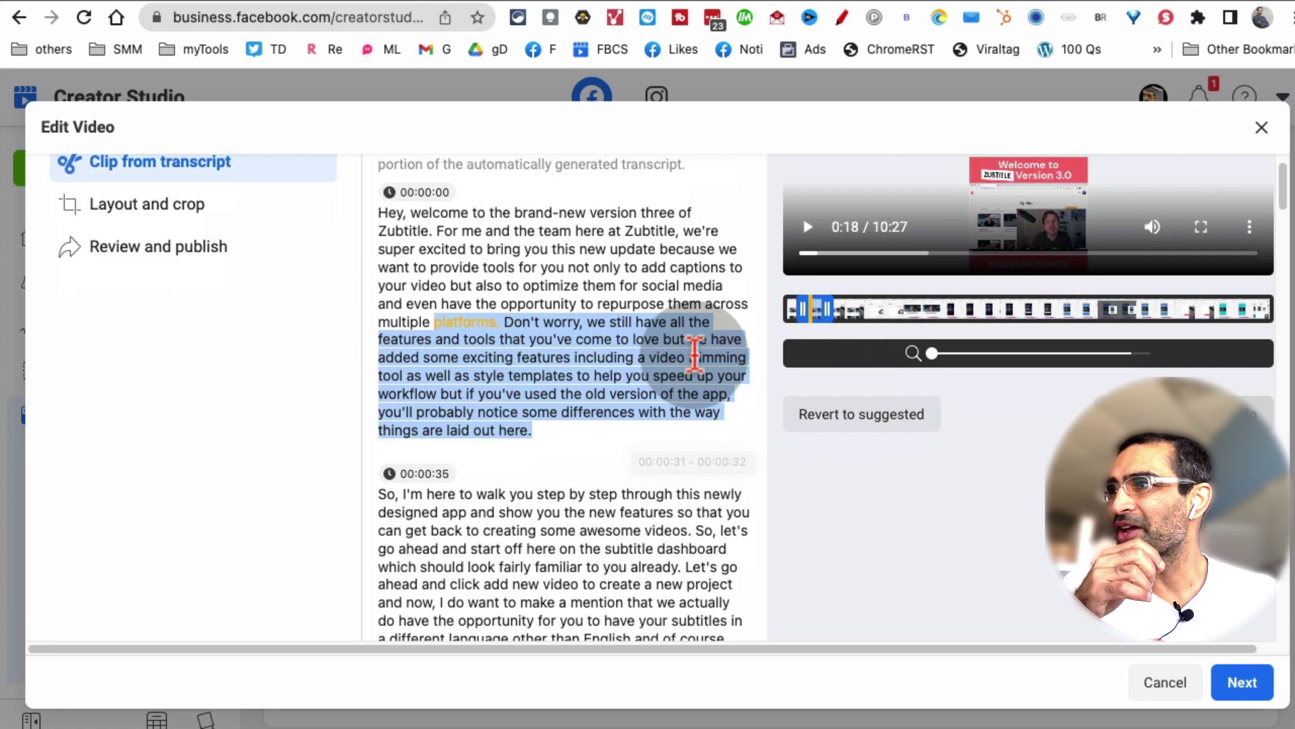
scroll(693, 354, down, 14)
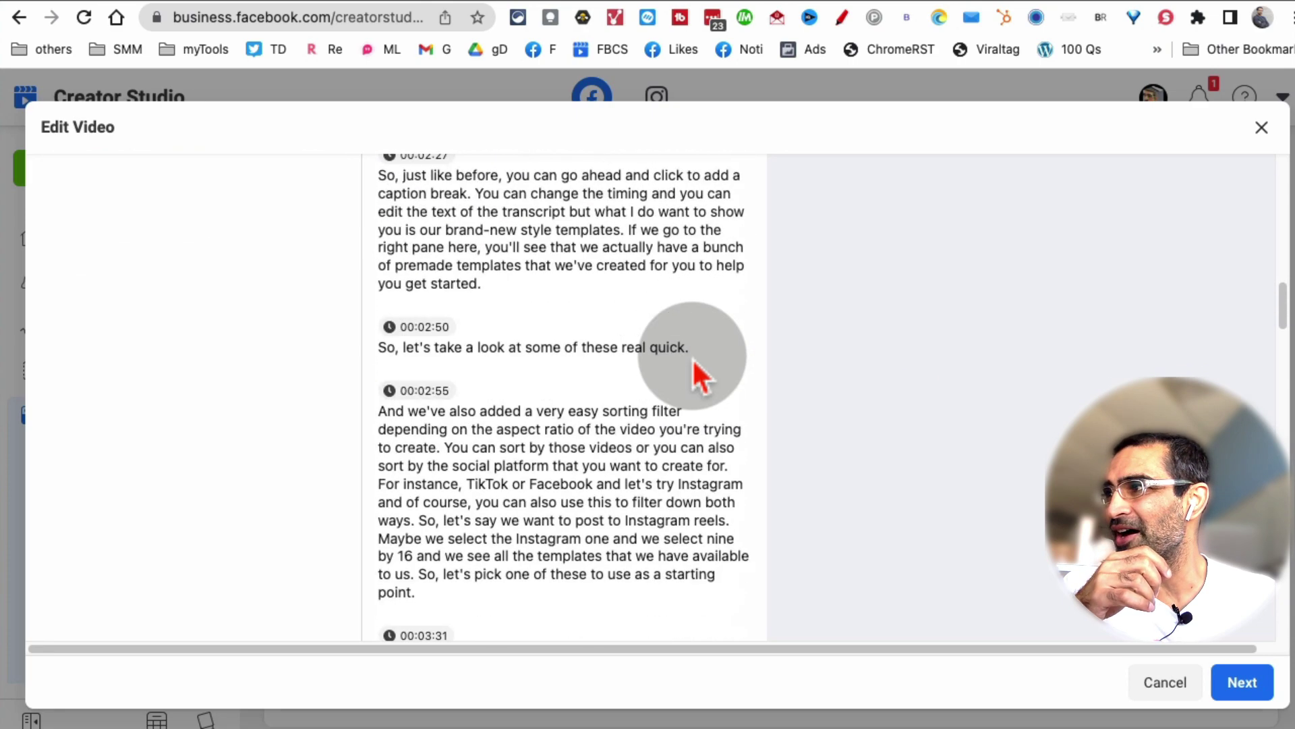
scroll(692, 356, up, 20)
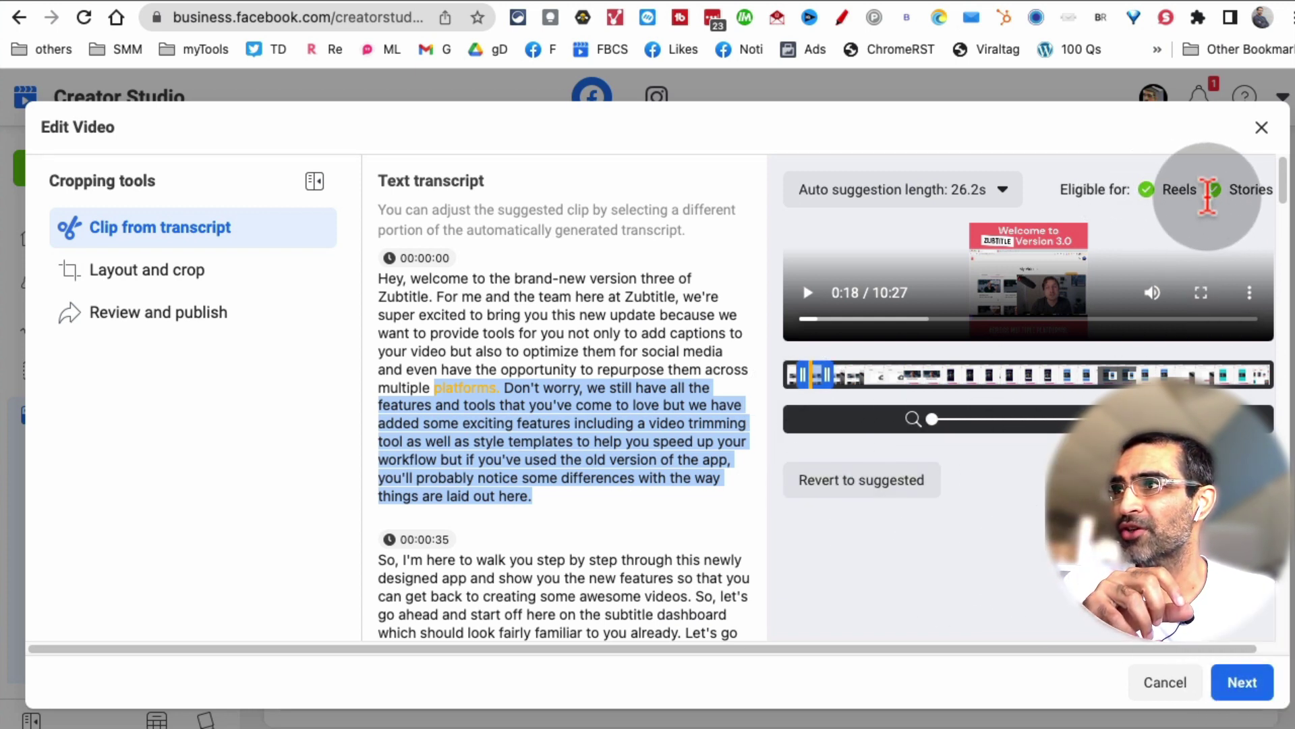
click(1229, 196)
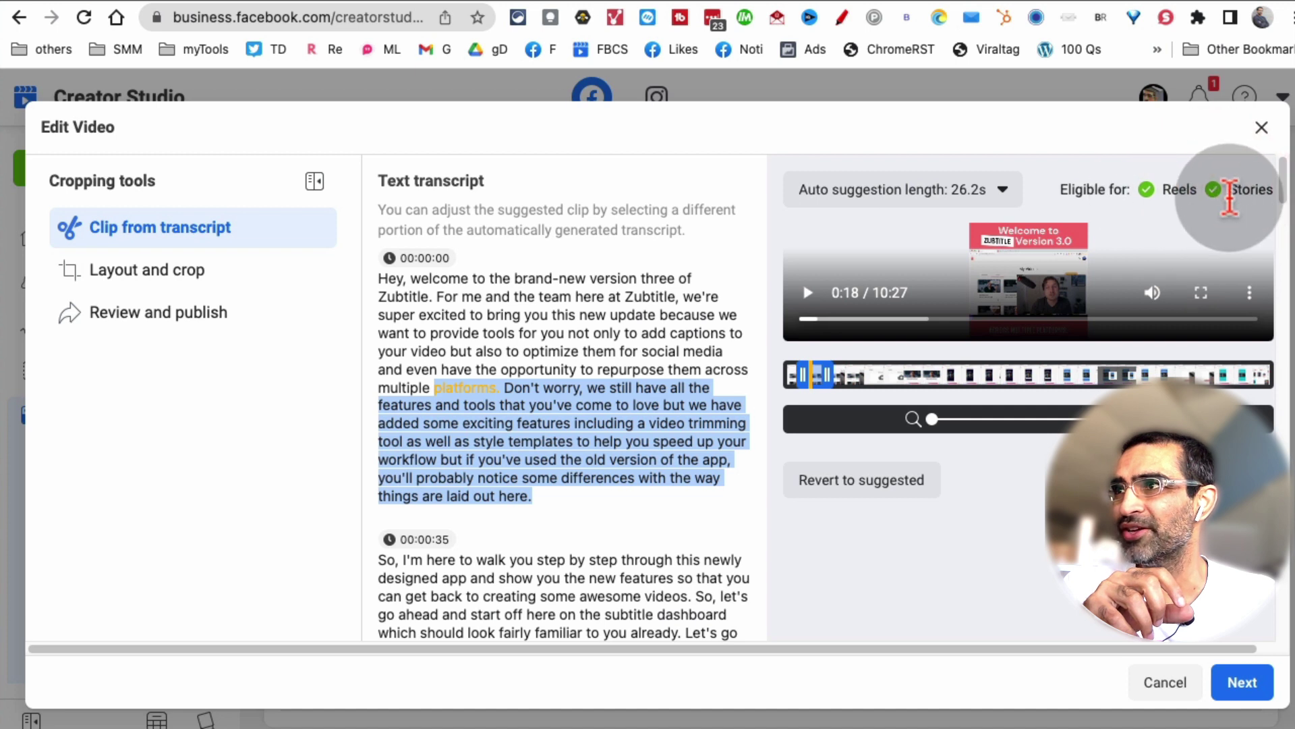
click(1254, 687)
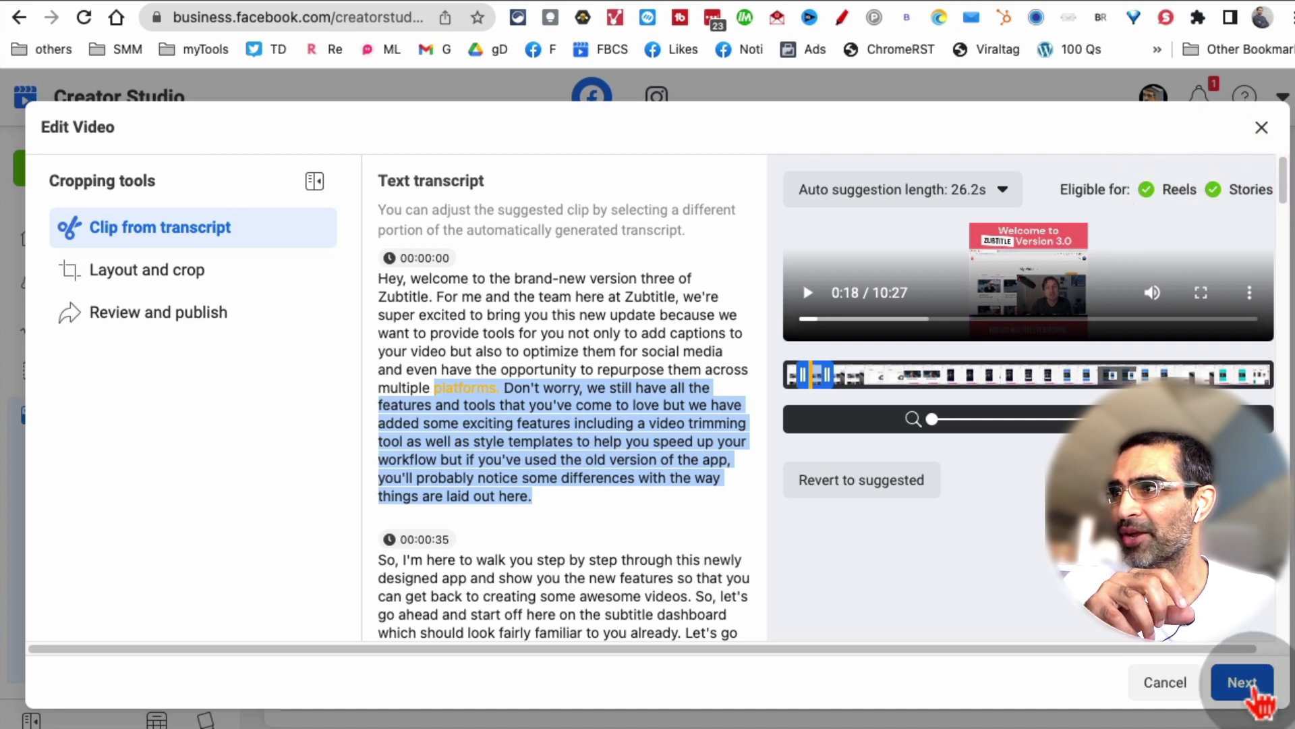
click(1254, 686)
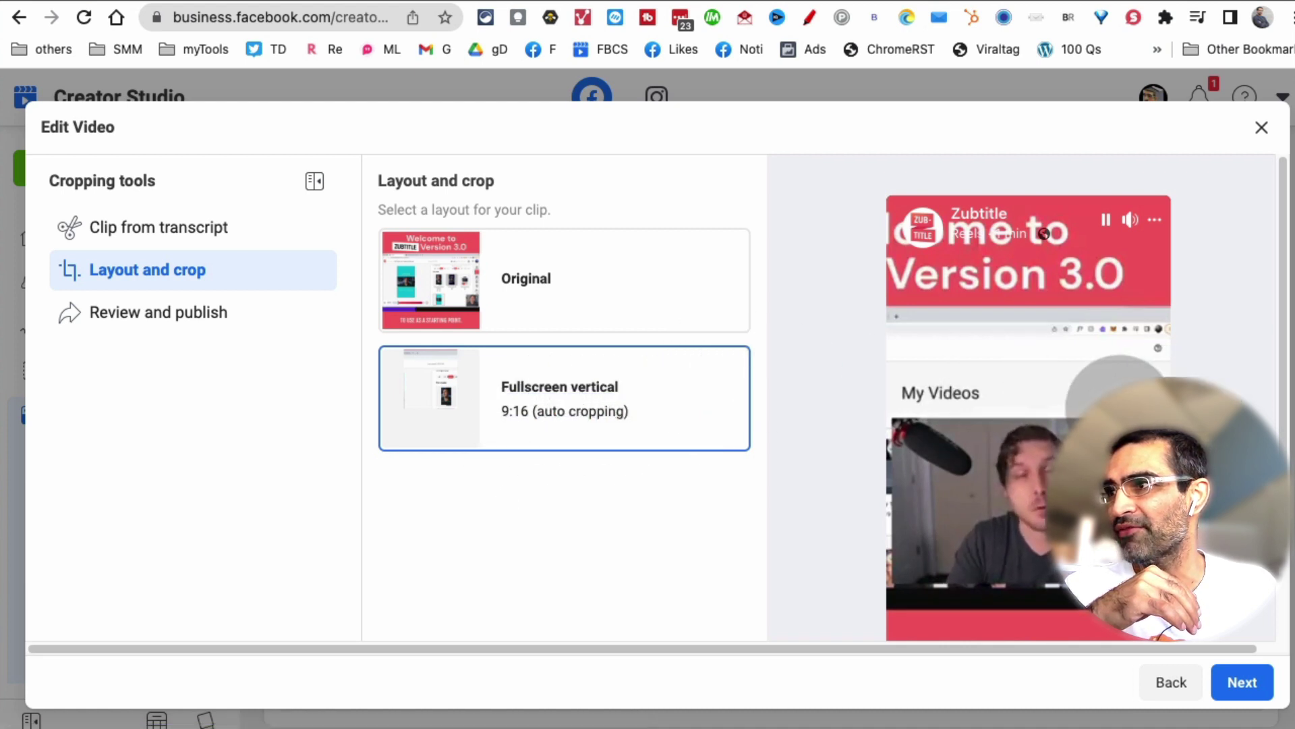
- Switch the Reel layout from Fullscreen vertical 9:16 to Original and continue
scroll(1100, 401, down, 2)
scroll(969, 301, down, 1)
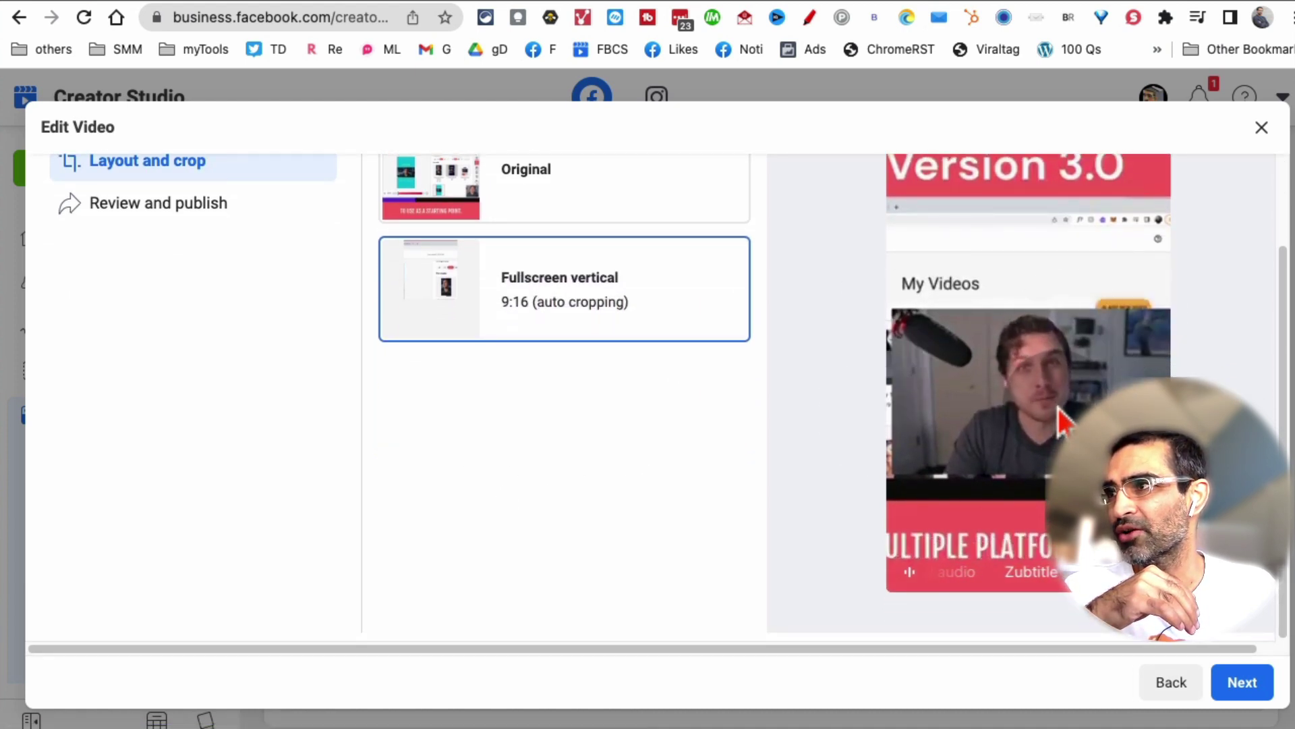
scroll(1058, 411, up, 2)
scroll(1064, 422, up, 1)
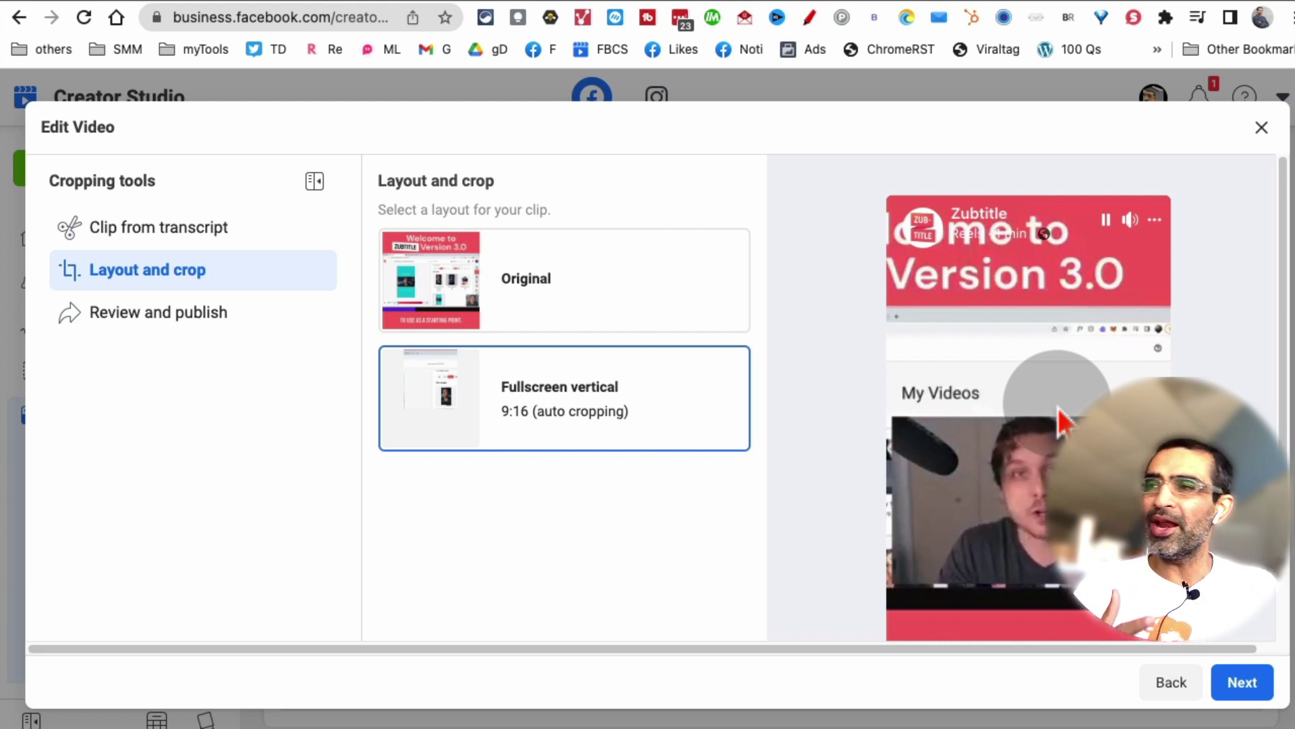
click(669, 294)
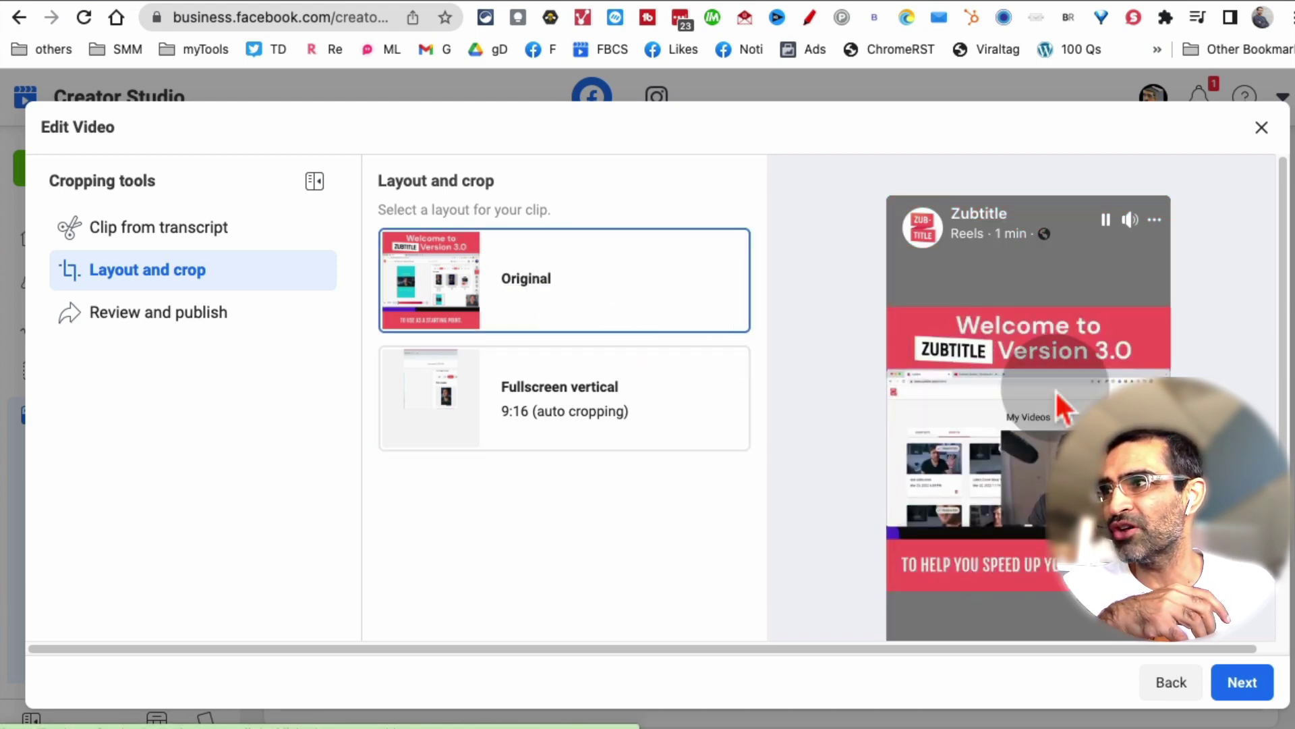
scroll(1072, 401, down, 1)
scroll(1073, 402, down, 1)
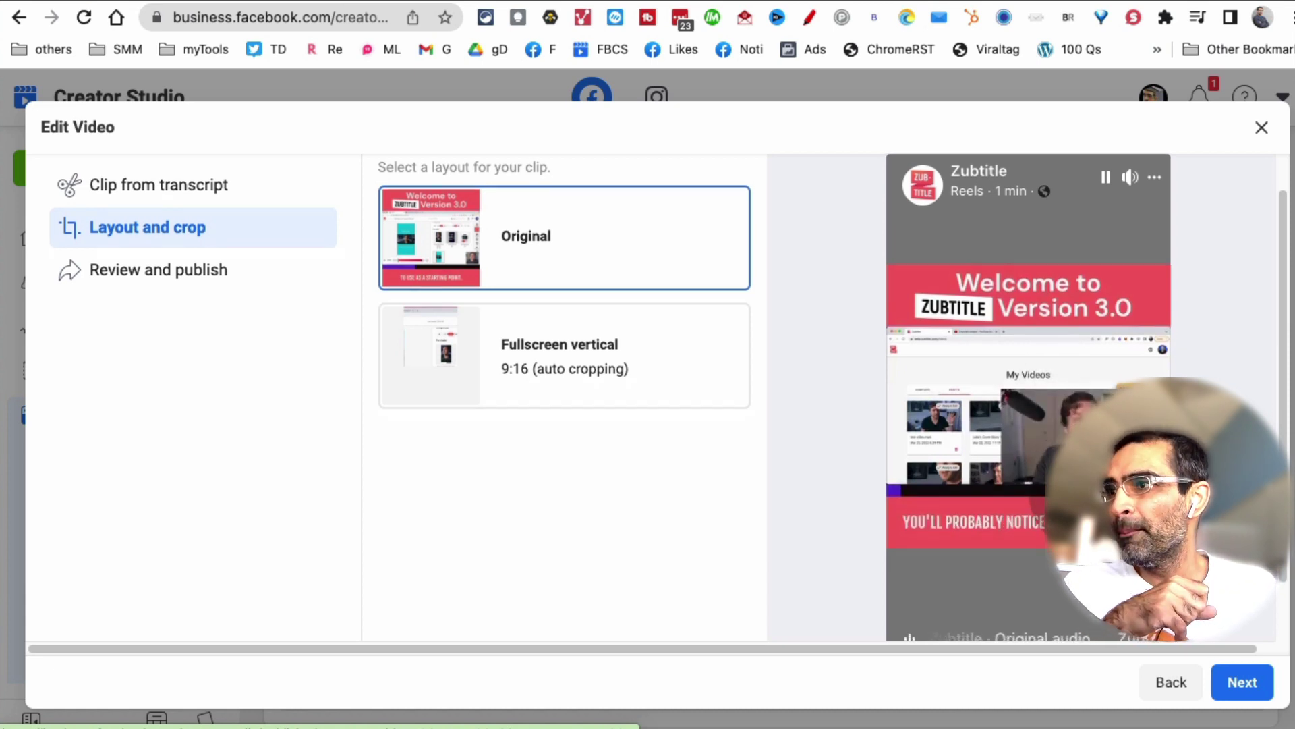
scroll(1073, 401, down, 2)
click(1254, 683)
- Caption the Reel 'hey check out this cool FB reel'
click(966, 558)
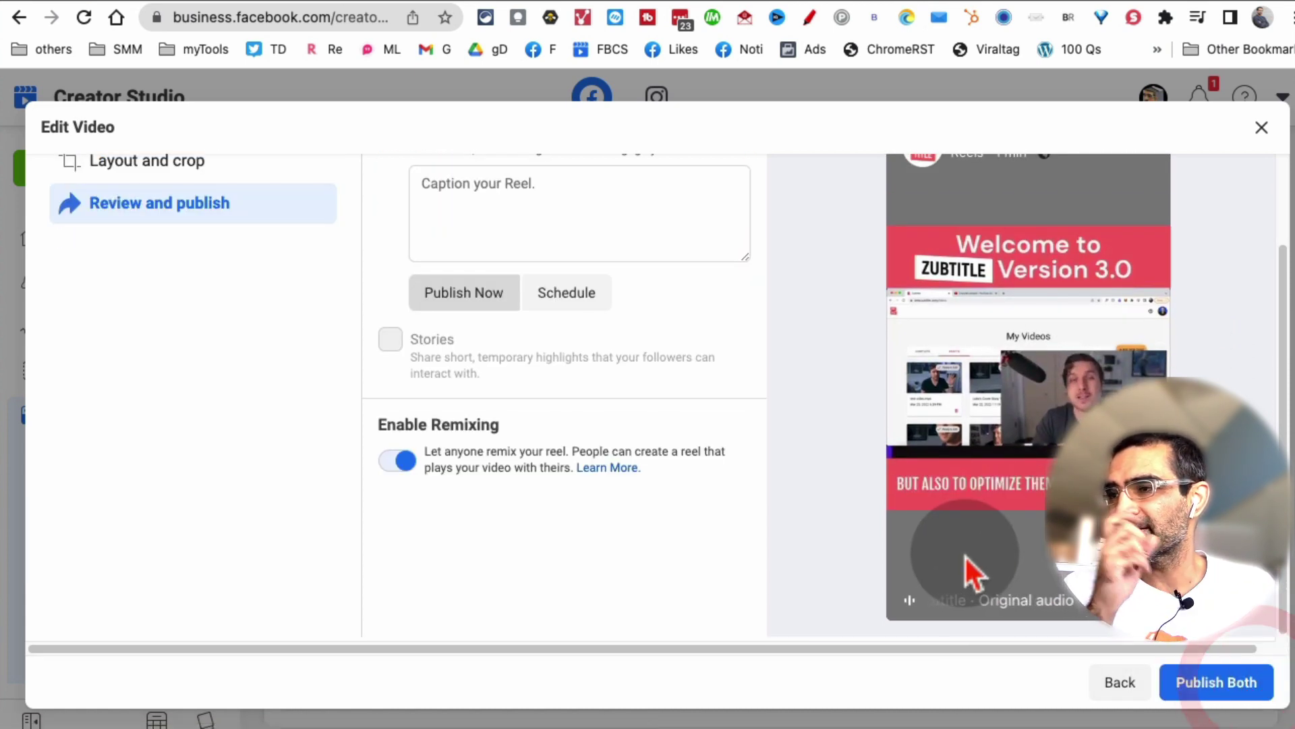
scroll(579, 324, up, 3)
click(574, 319)
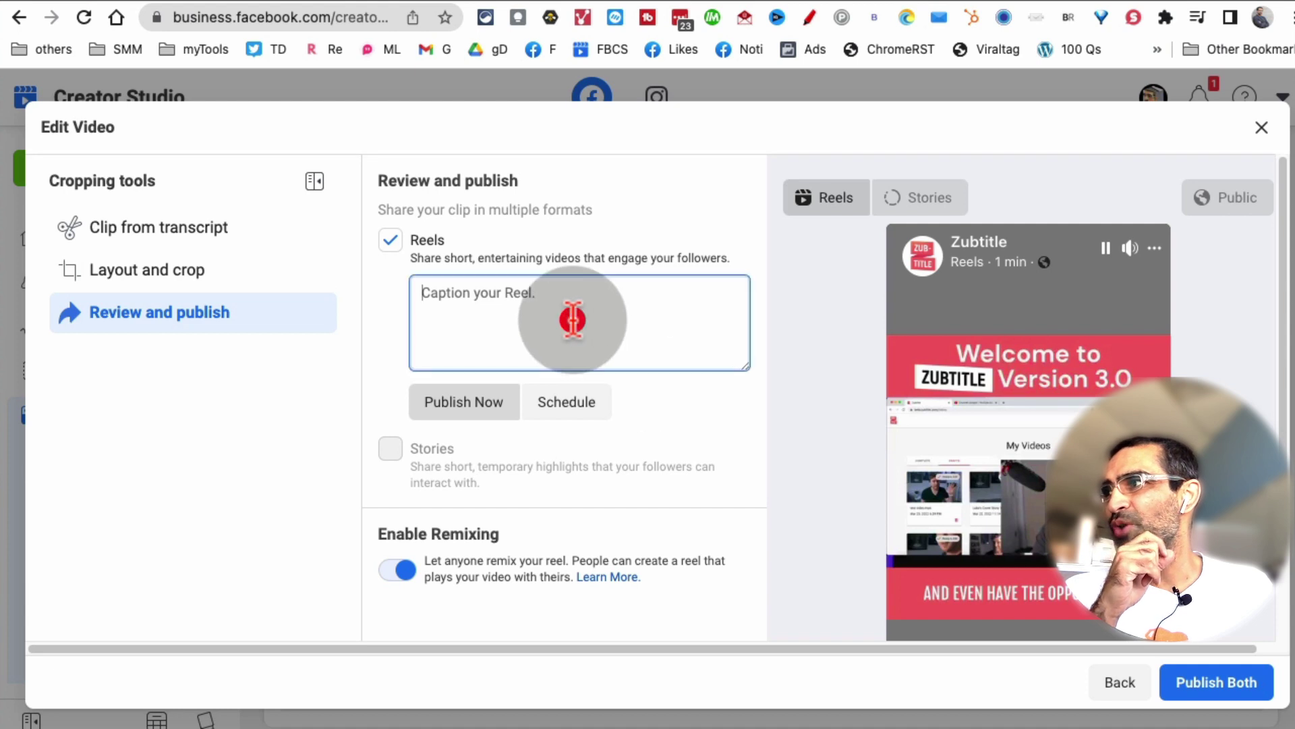
click(513, 307)
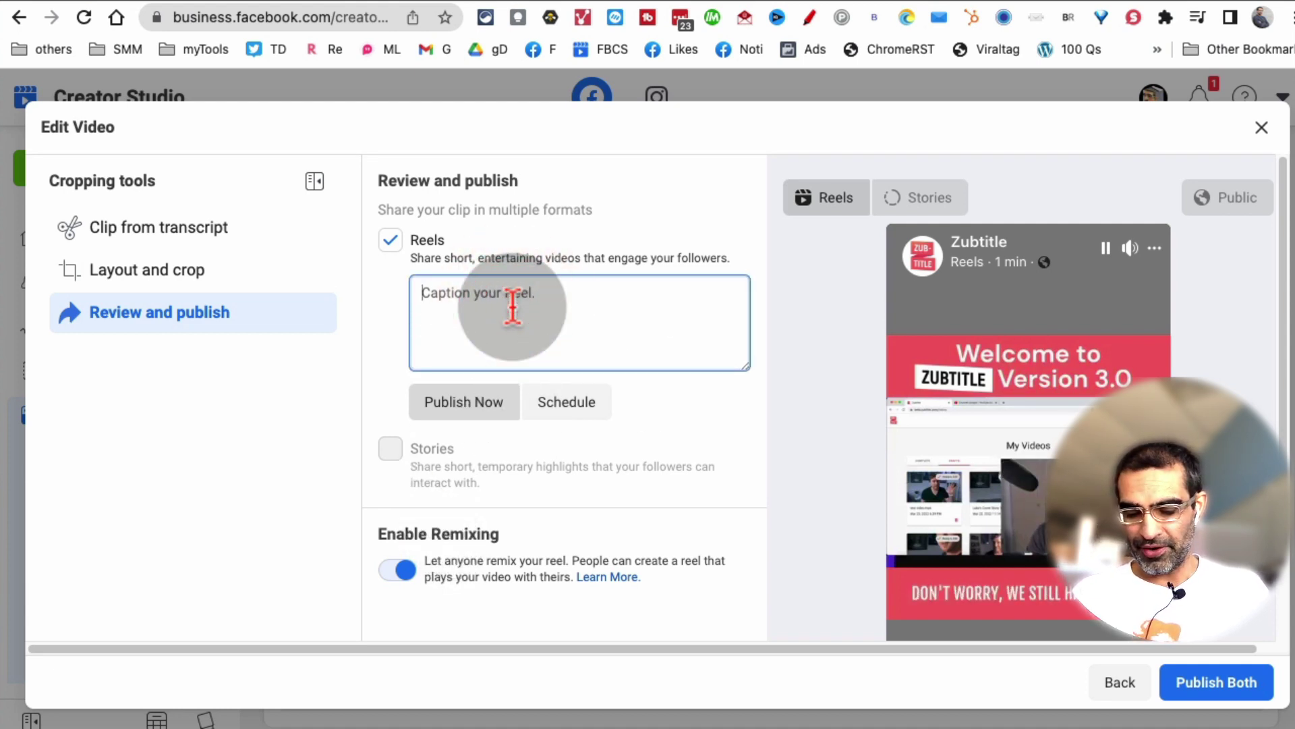
text(hey check )
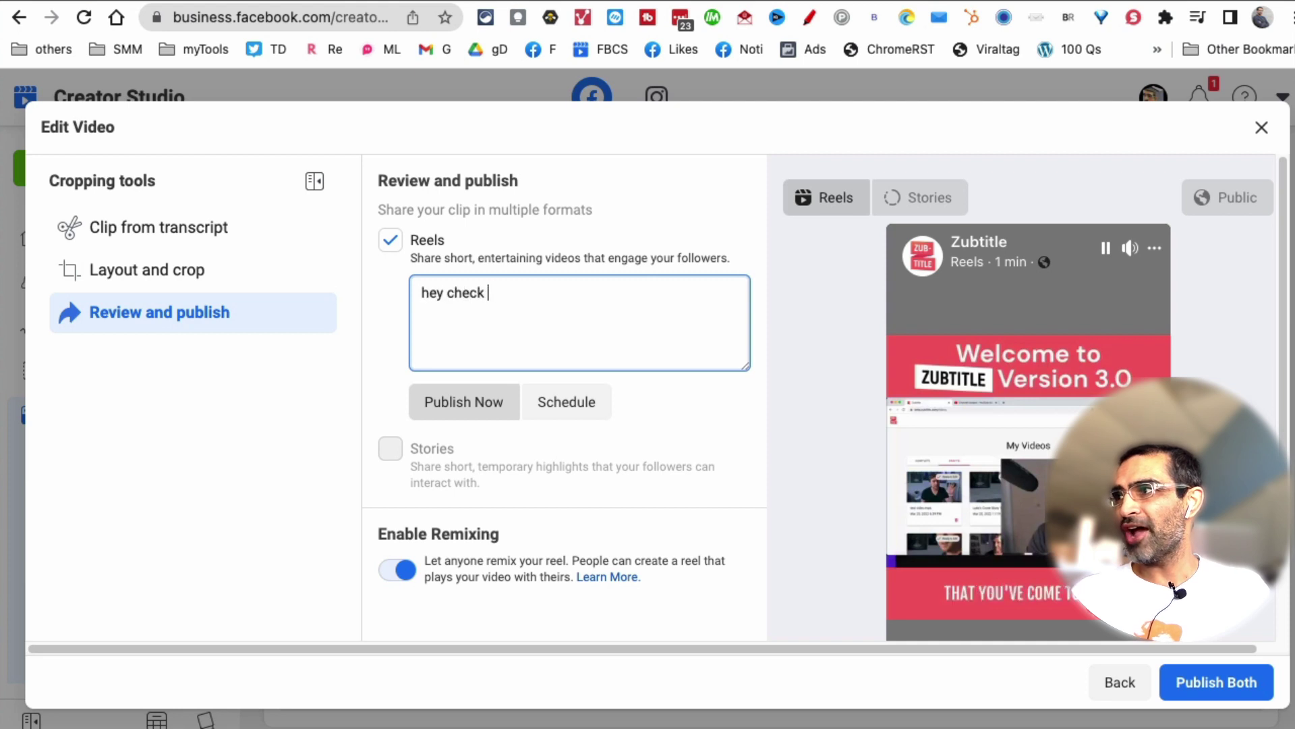
text(out this cool)
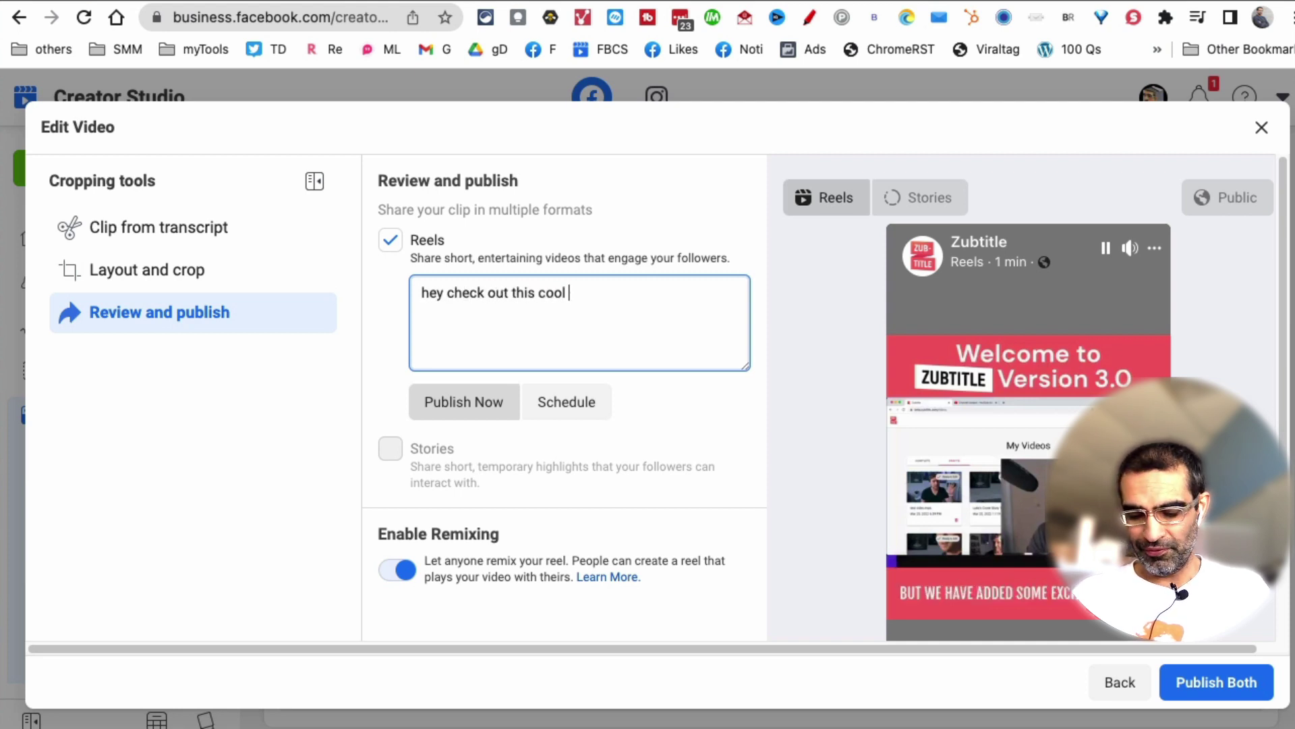
text( FB reel)
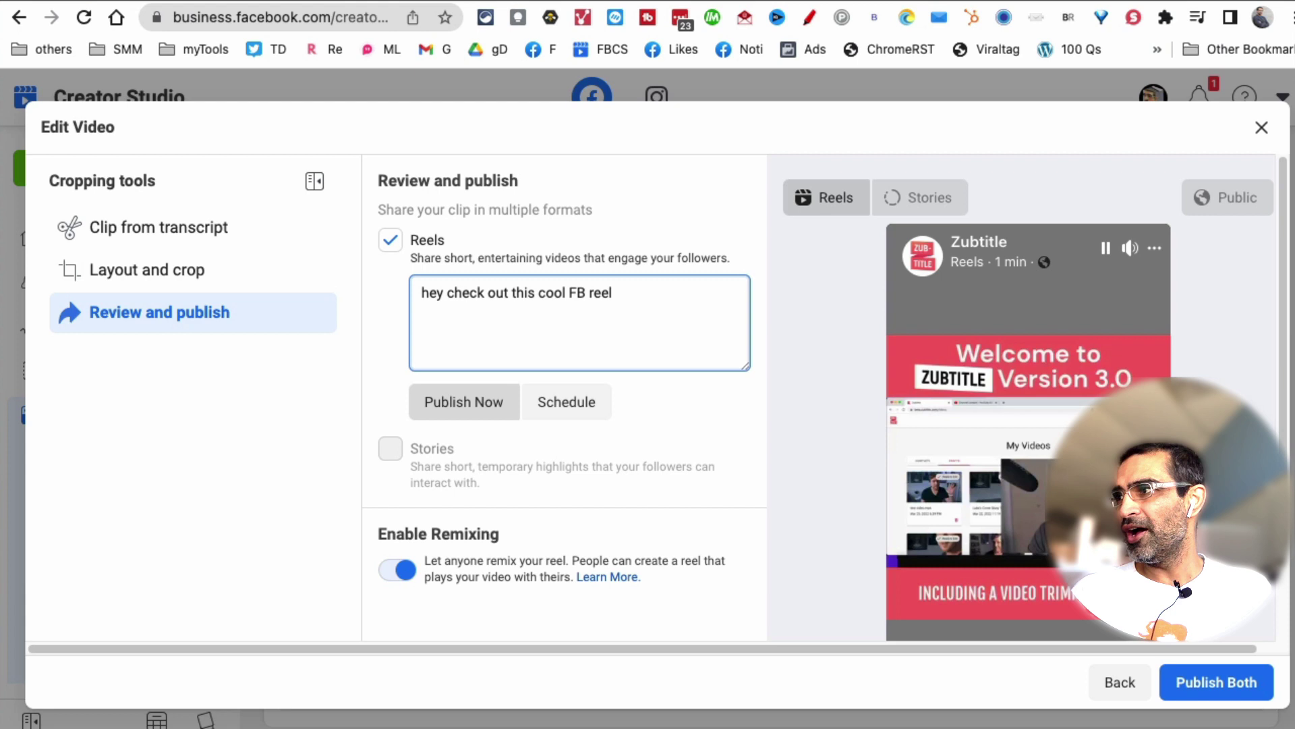
- Look at the Schedule options, then set the Reel to Publish Now
click(453, 408)
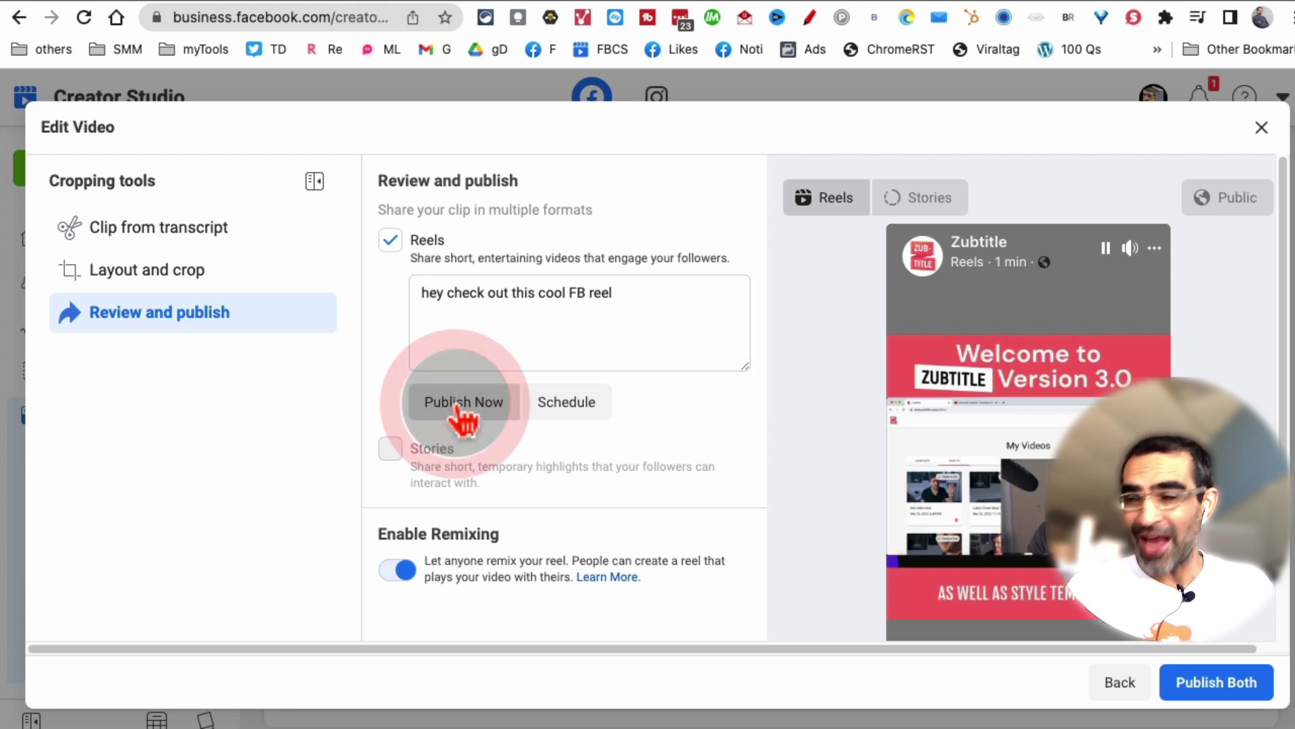
click(584, 404)
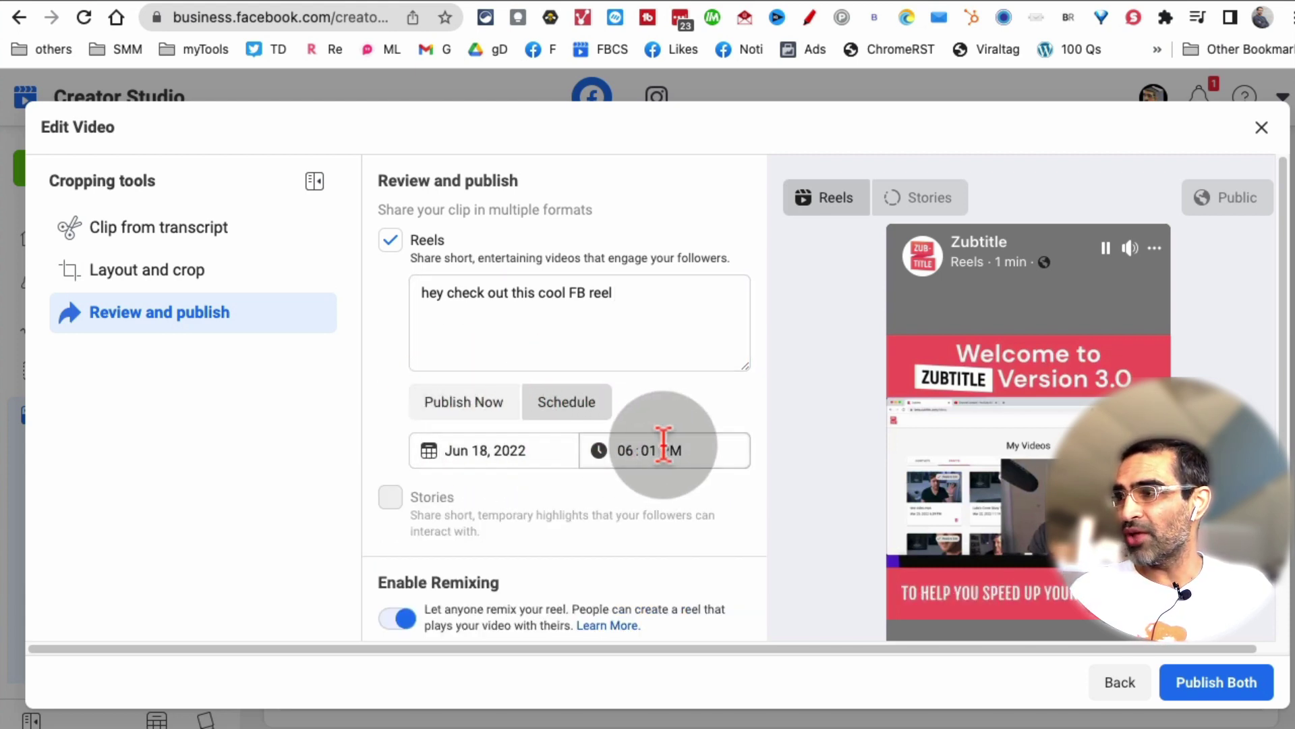
scroll(823, 408, down, 3)
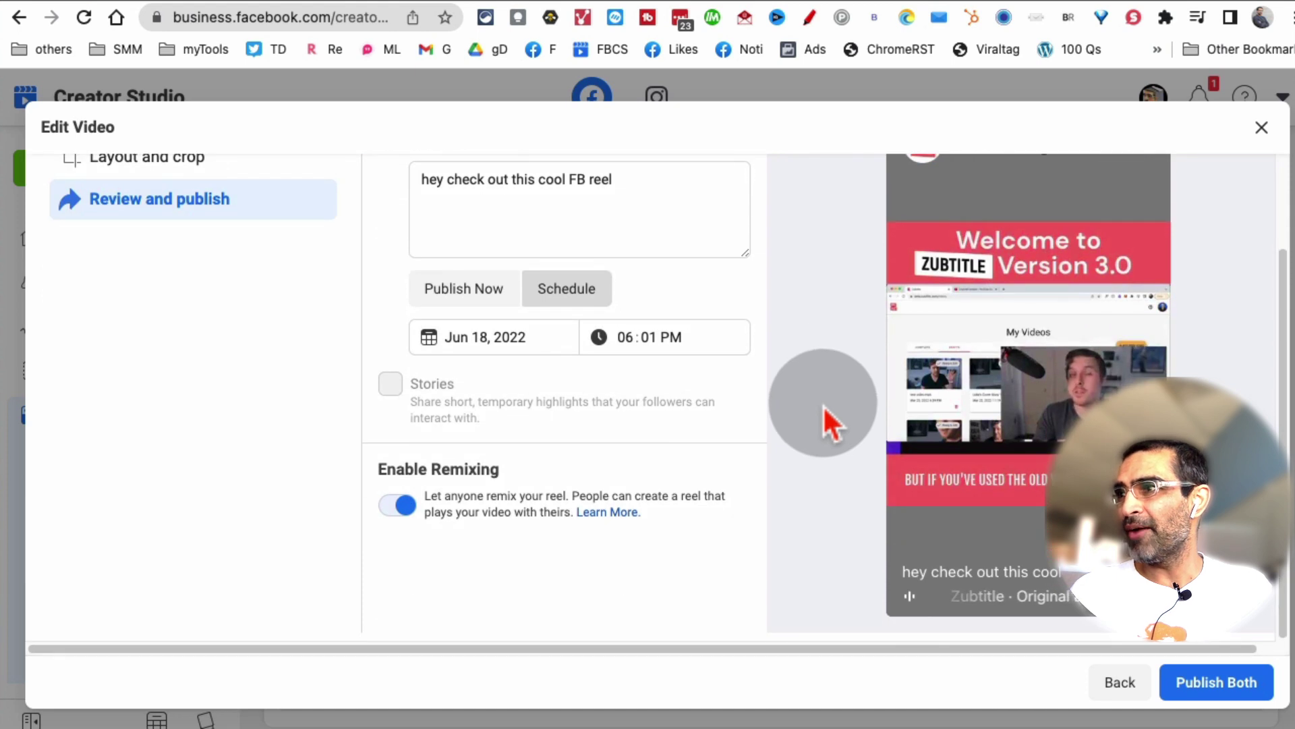
scroll(1204, 651, up, 1)
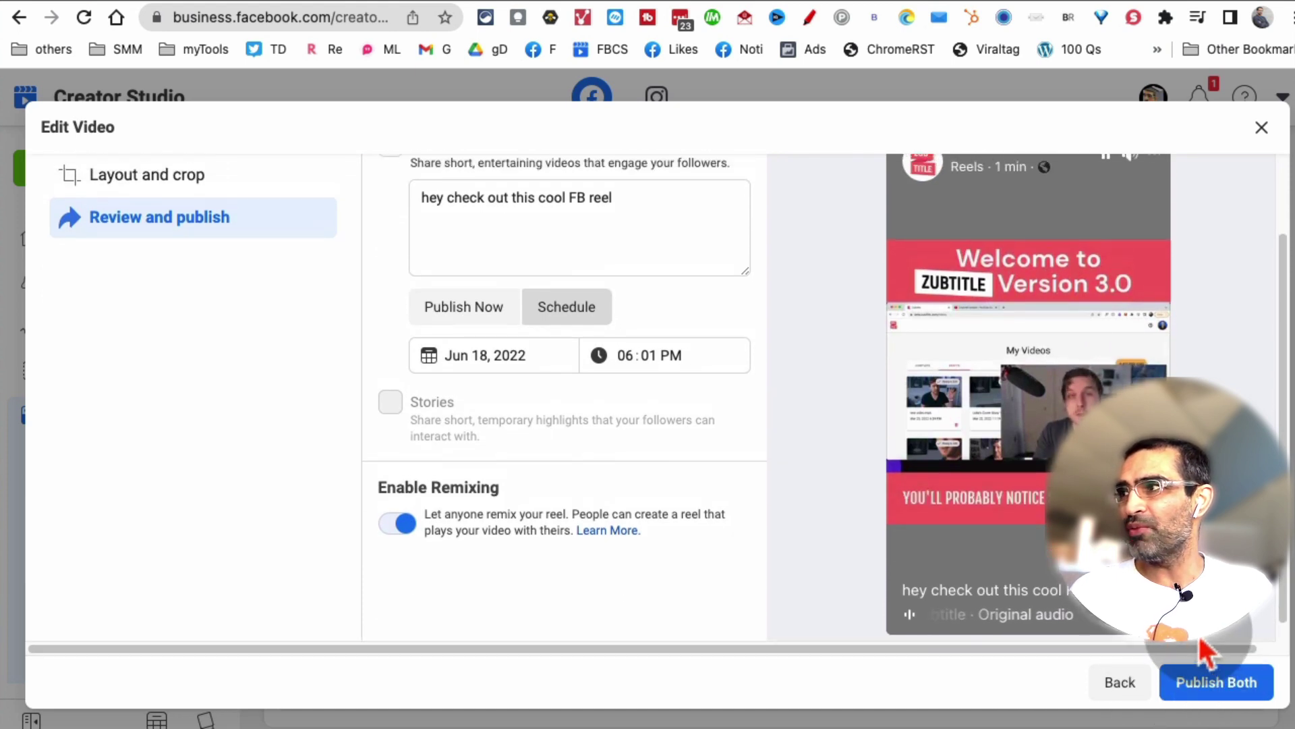
click(453, 309)
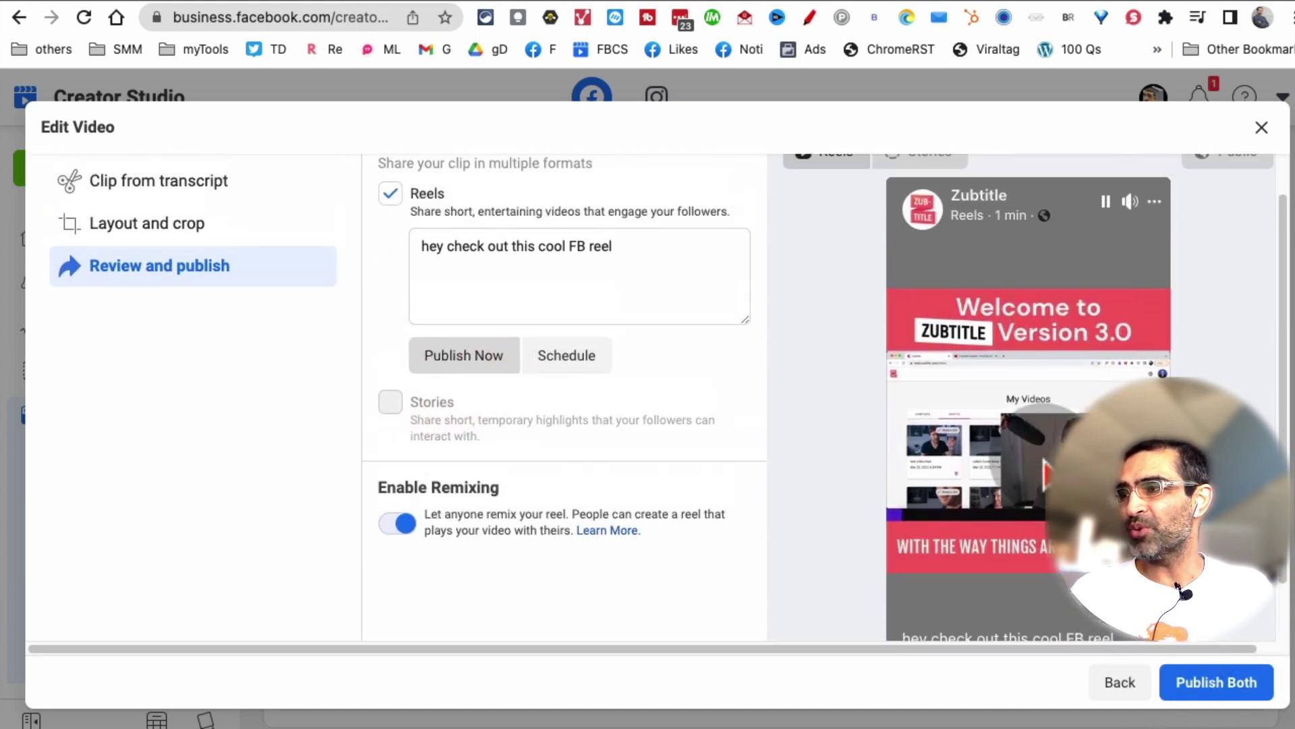
scroll(789, 506, down, 3)
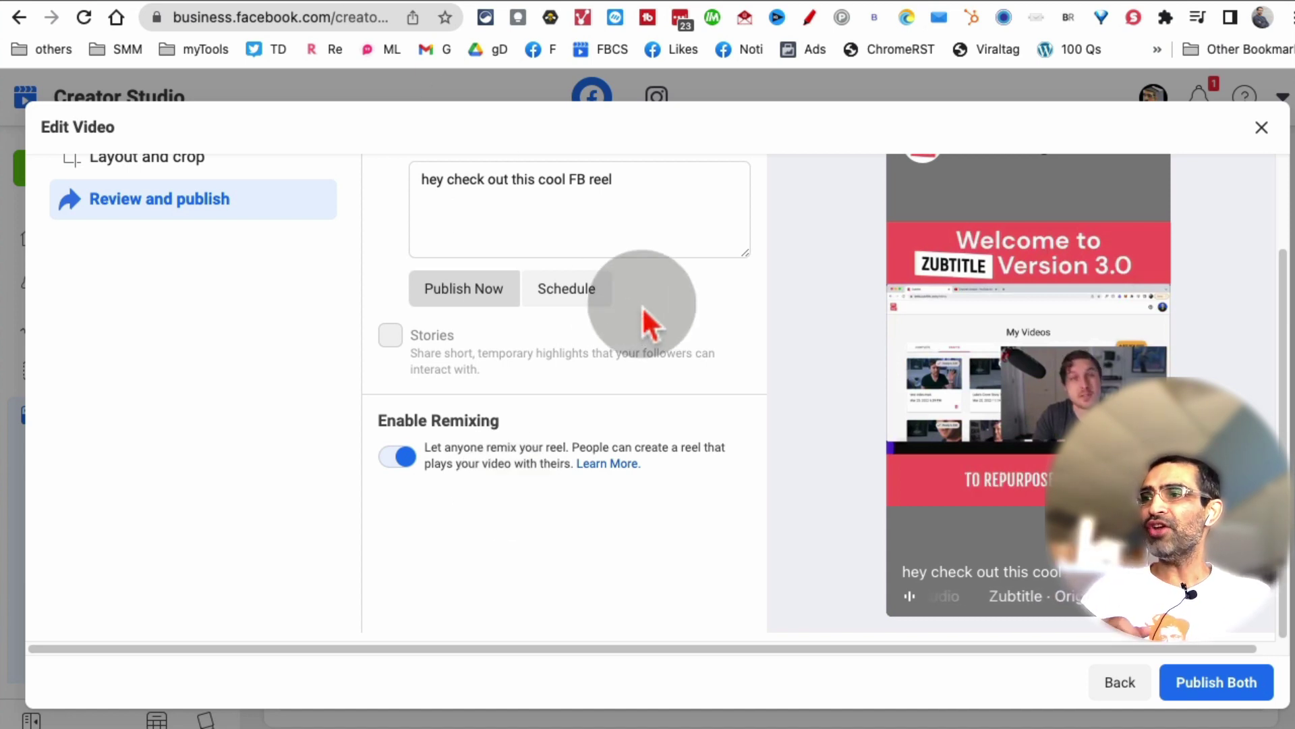
scroll(652, 313, up, 2)
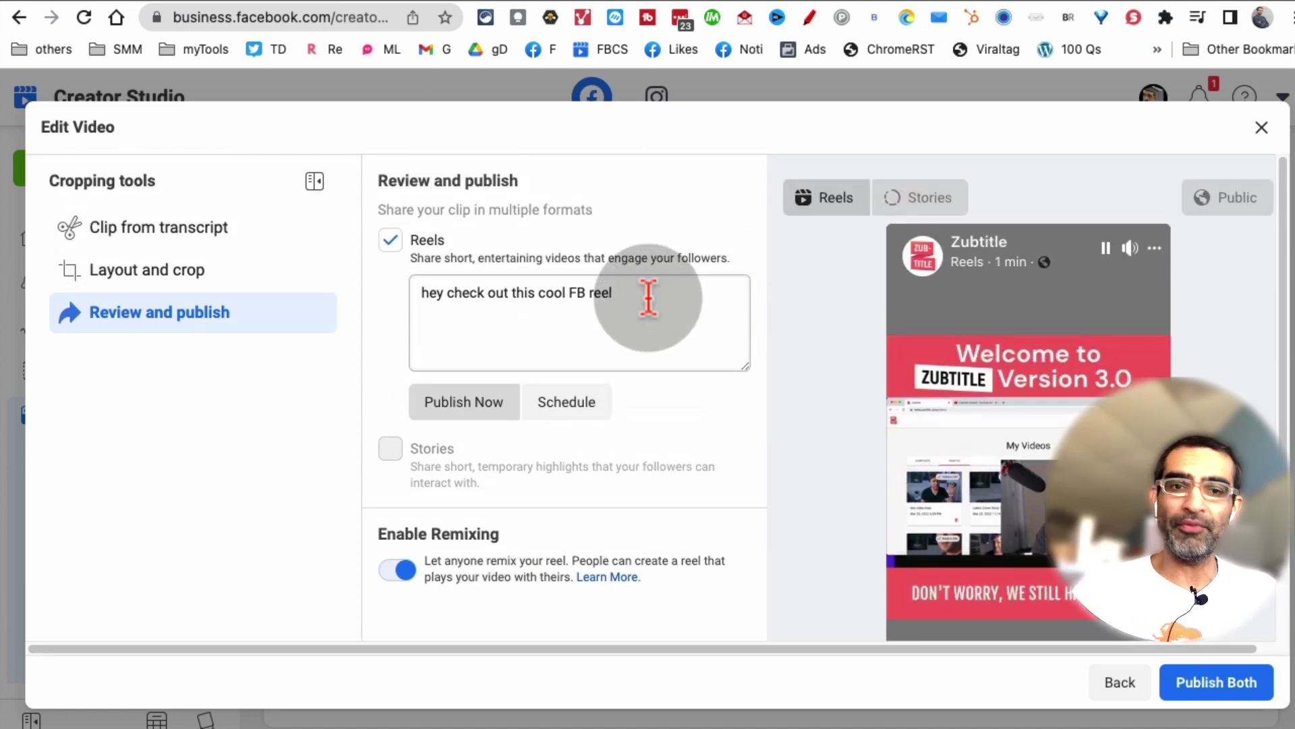